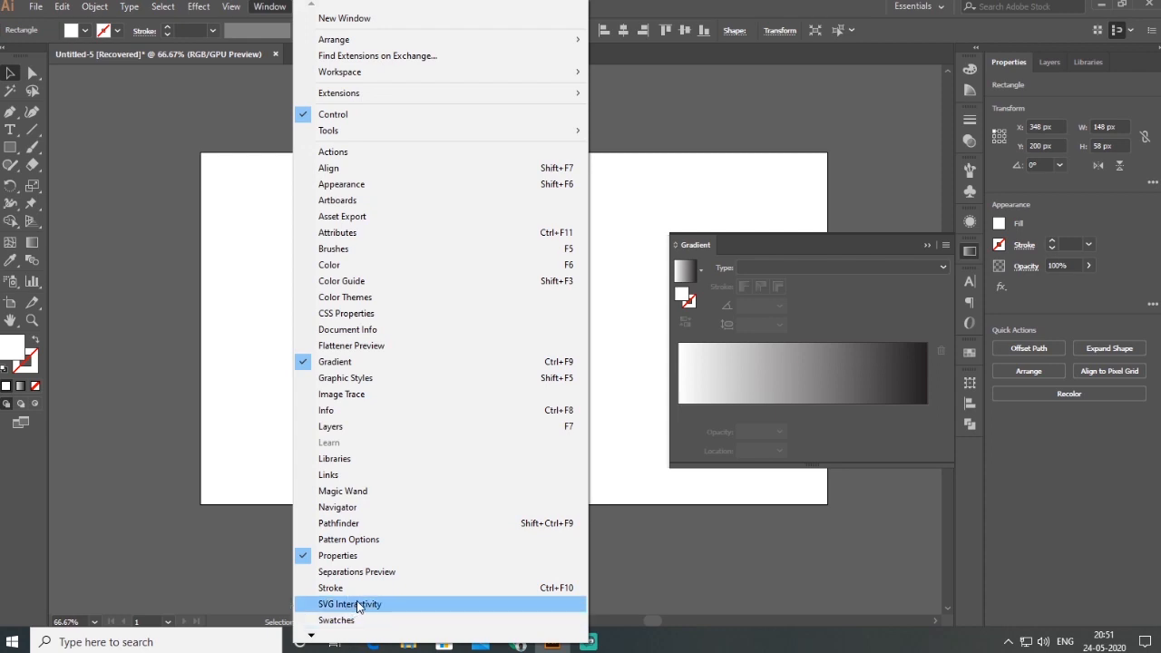
Fill the selected rectangle with a light-brown gradient from the Wood gradient swatch library and close the library.
mouse_move(312, 635)
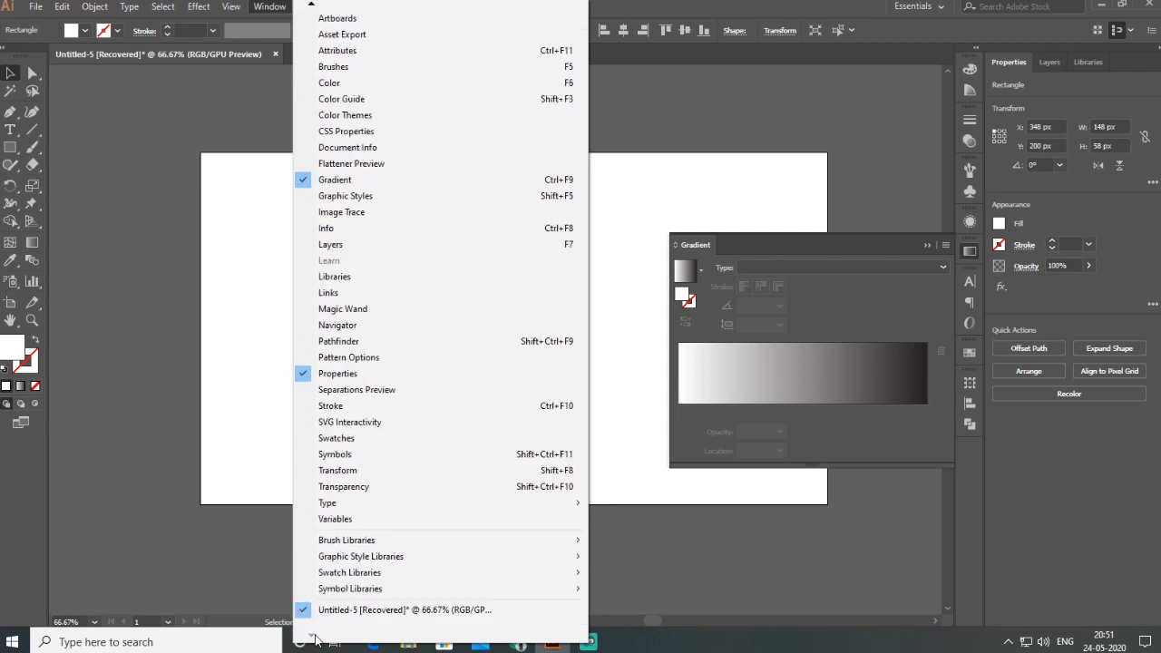
mouse_move(380, 577)
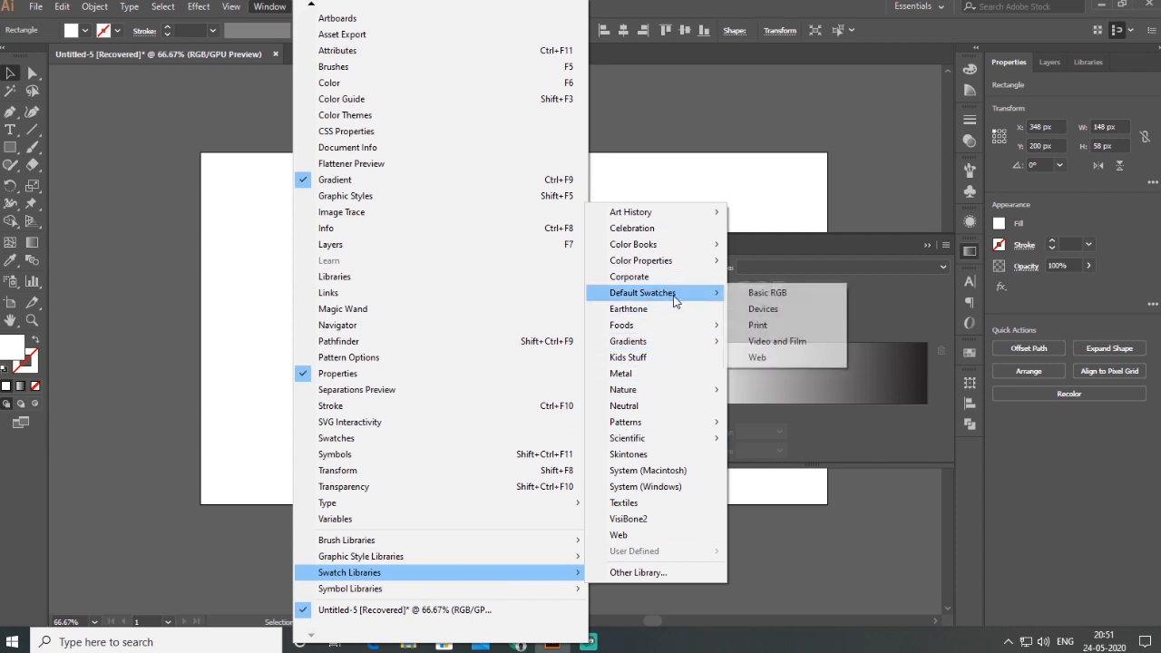
mouse_move(651, 347)
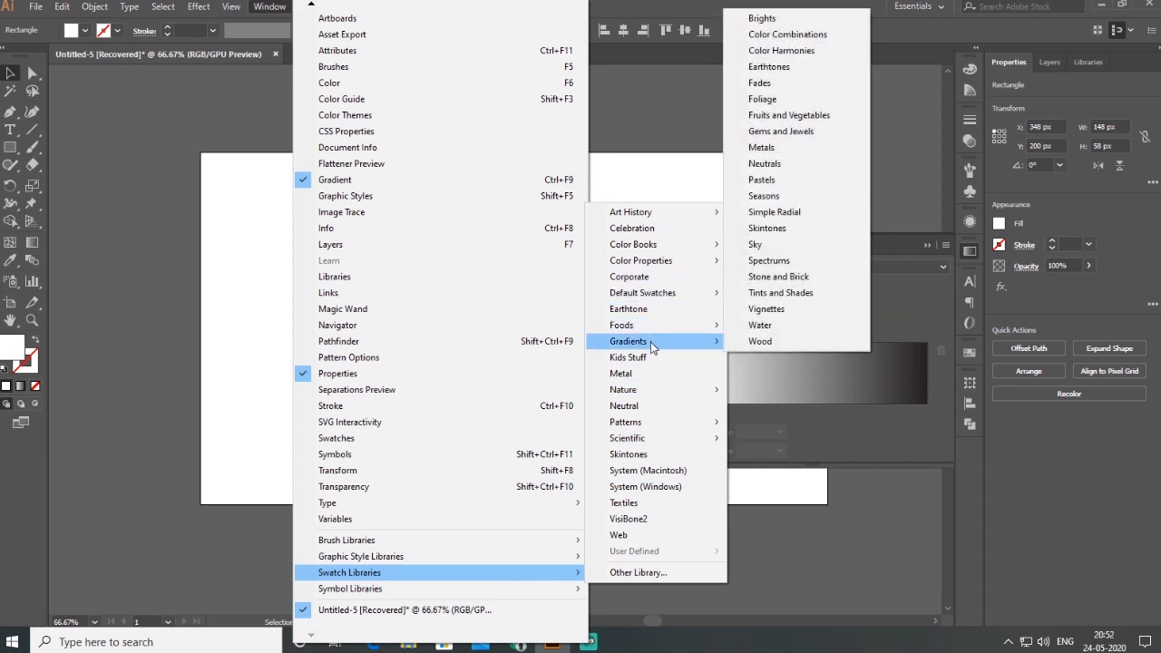
click(784, 341)
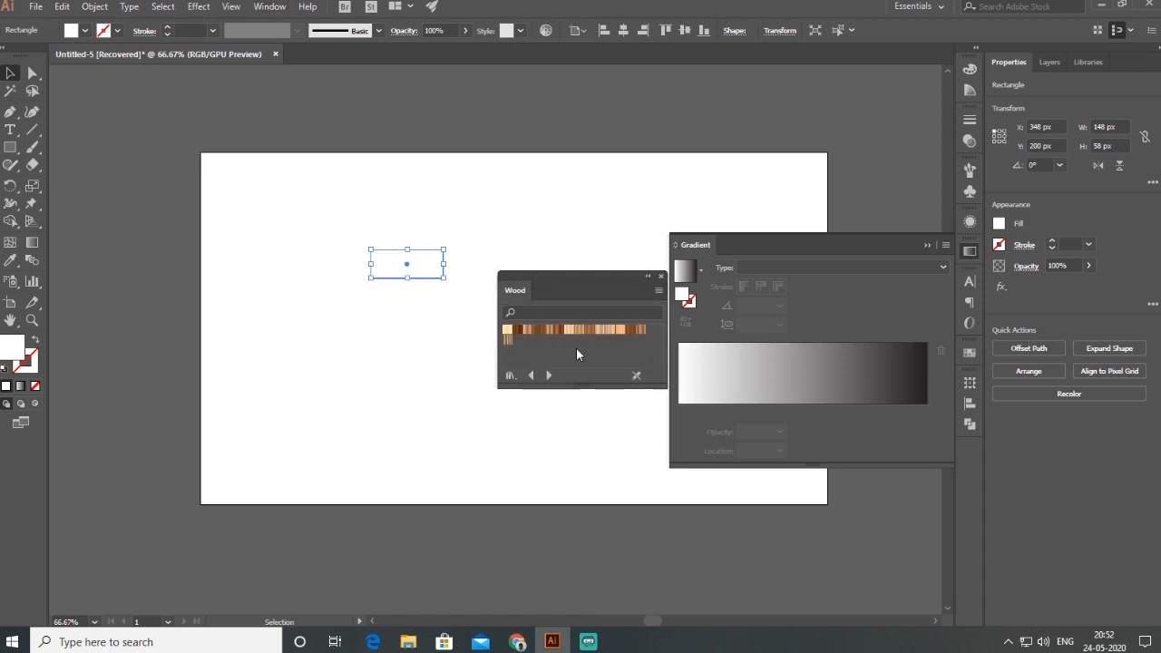
click(609, 331)
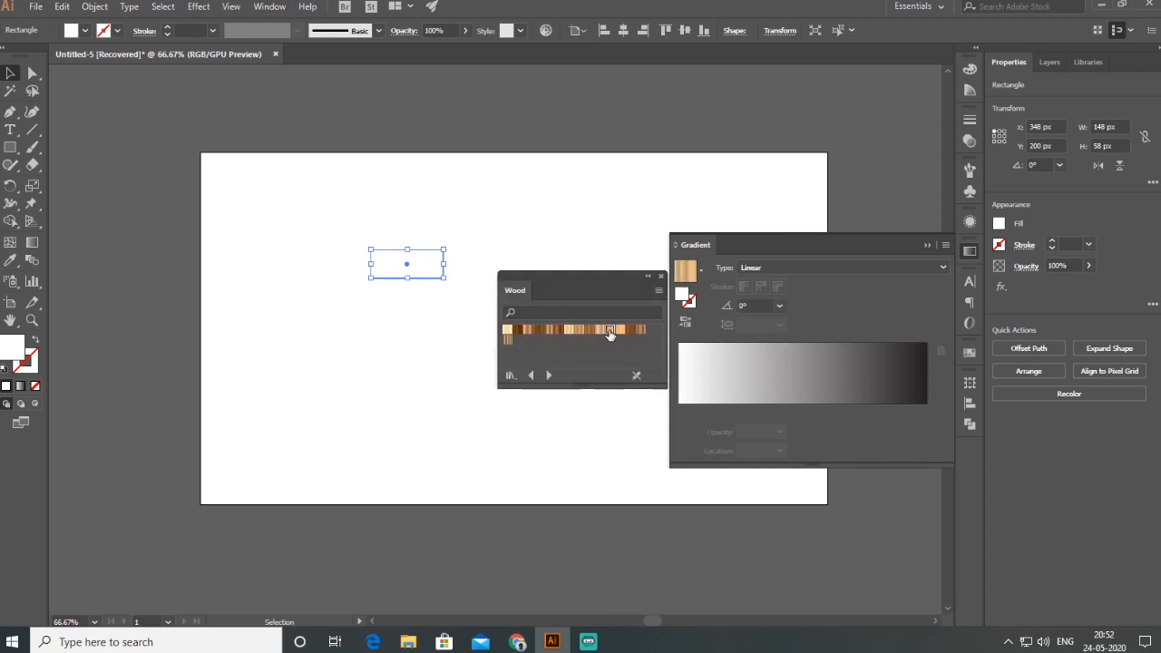
click(661, 275)
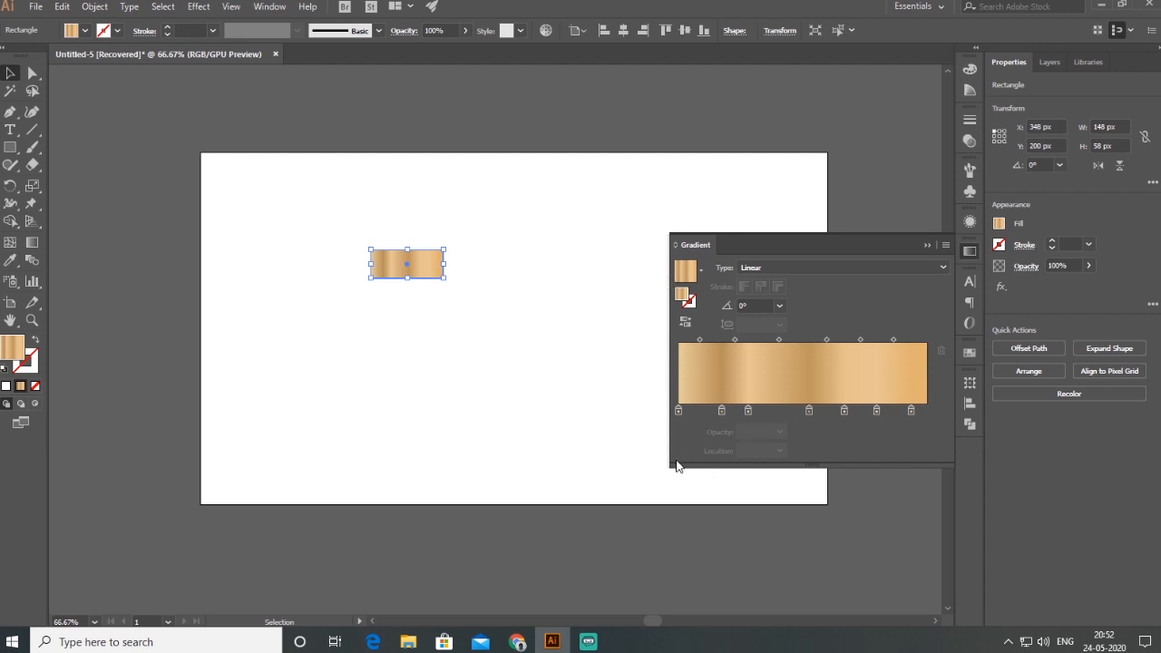
Widen the gradient editor and gather the wood gradient's stops at evenly spaced positions within about the first 27% of the ramp.
drag(672, 463, 573, 470)
drag(641, 413, 600, 413)
drag(679, 413, 613, 414)
drag(764, 415, 630, 414)
drag(814, 417, 645, 415)
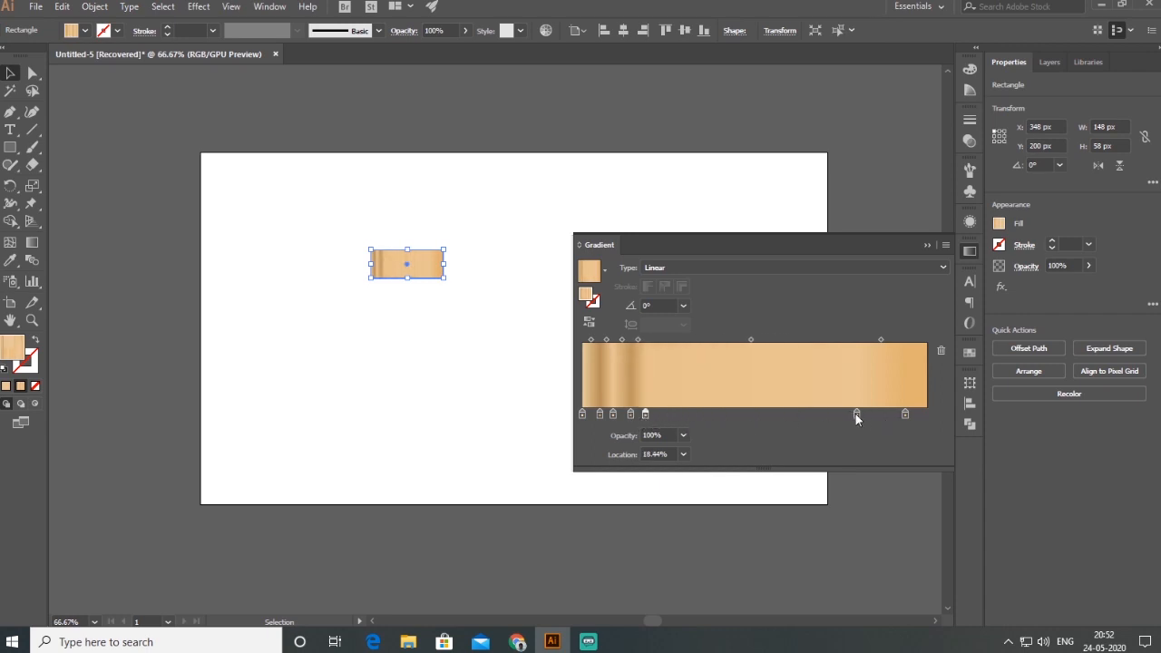
drag(855, 414, 686, 424)
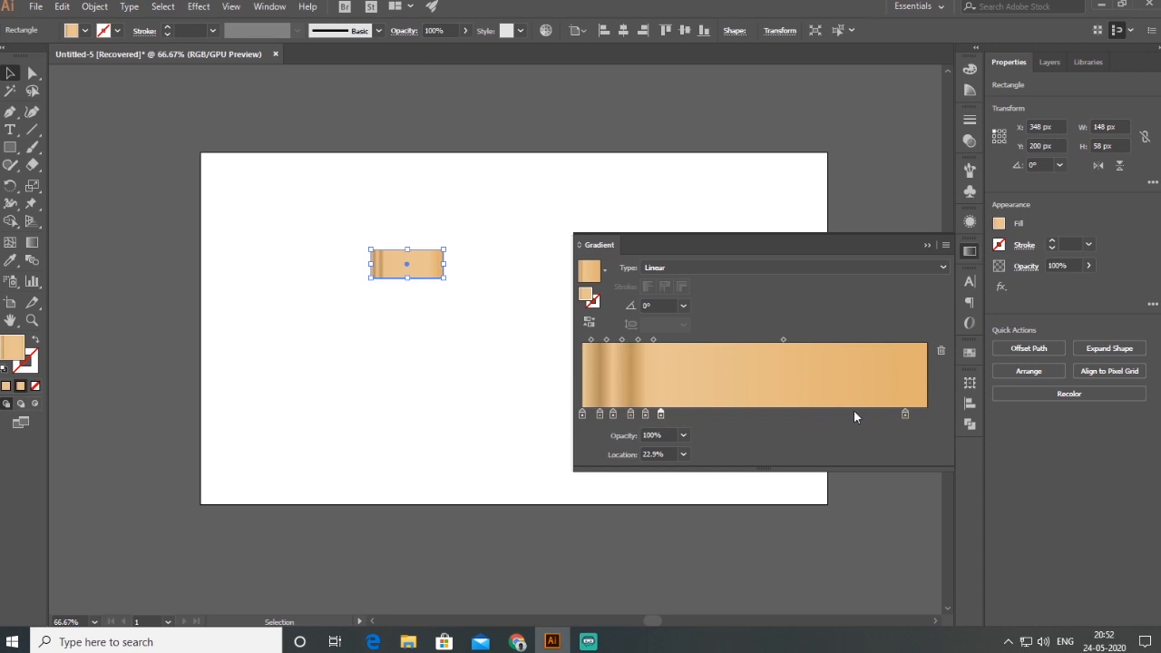
drag(904, 414, 678, 418)
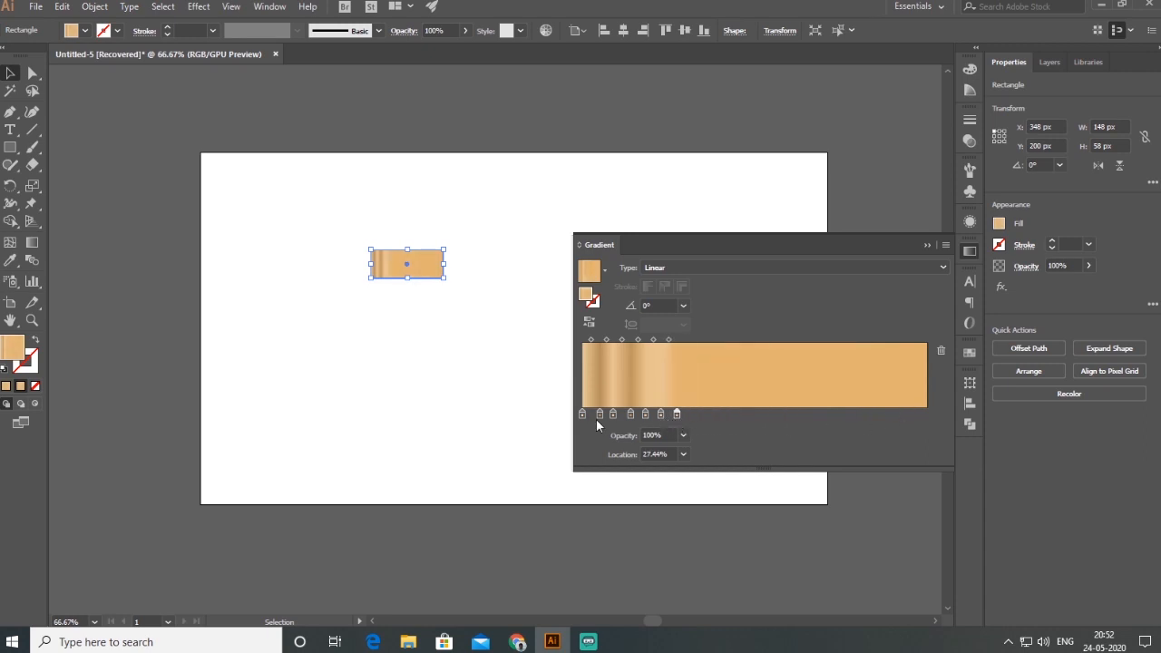
Copy the light and dark wood stops repeatedly along the empty part of the gradient ramp up to 100%.
click(601, 415)
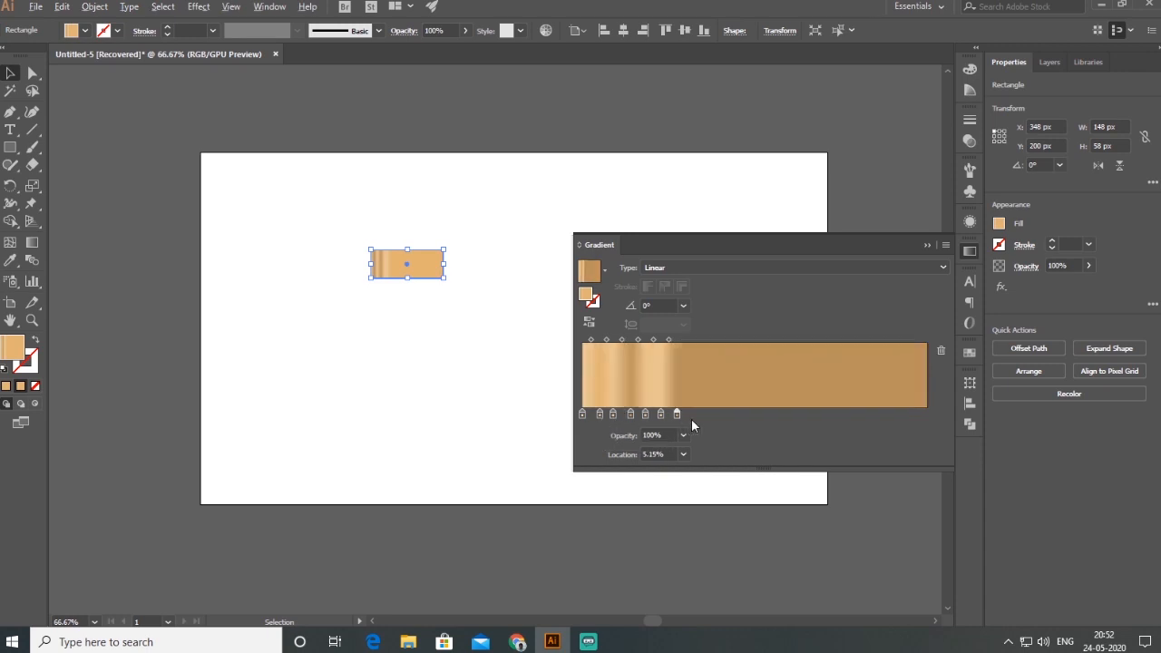
click(693, 418)
click(705, 413)
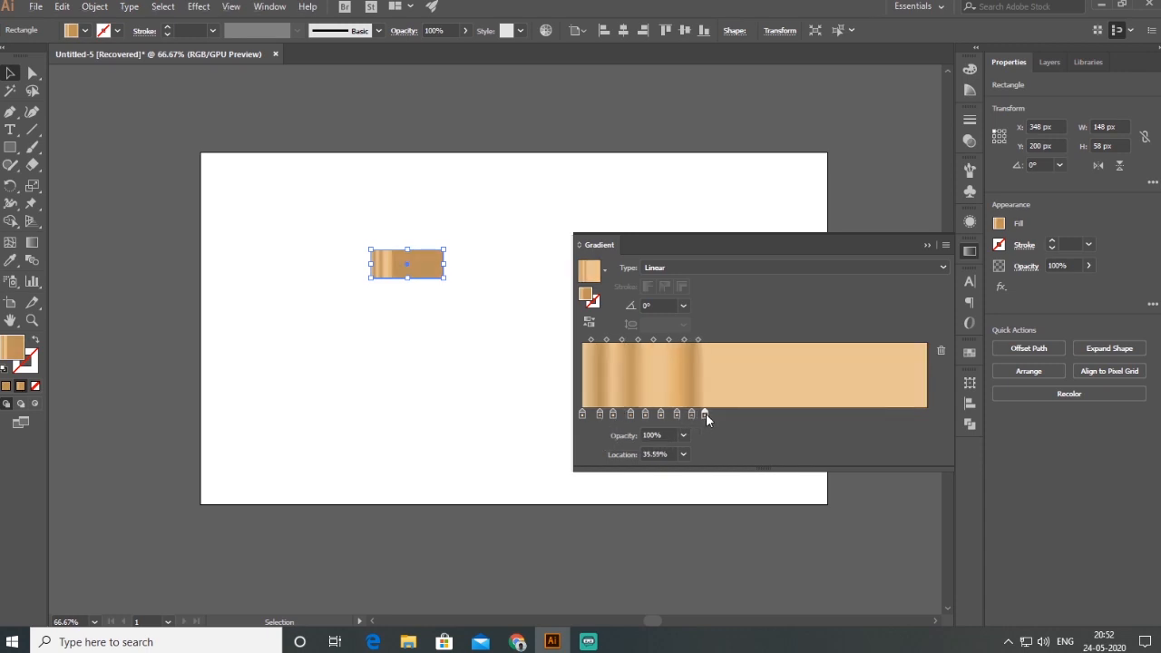
click(722, 415)
click(748, 414)
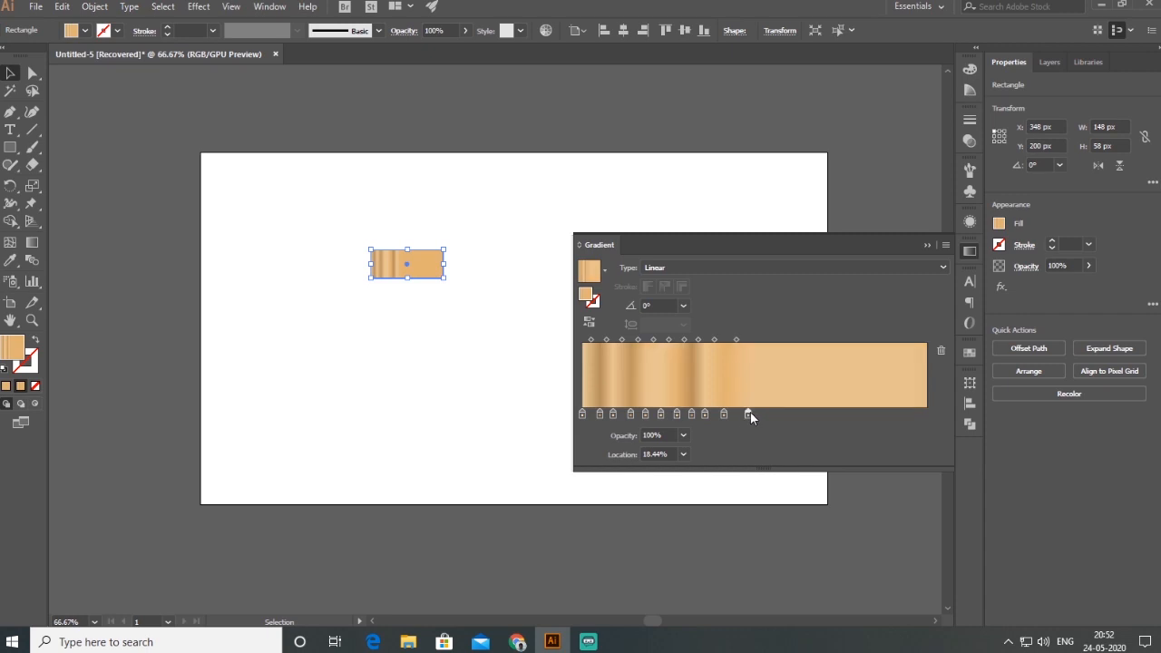
drag(747, 413, 743, 413)
click(762, 415)
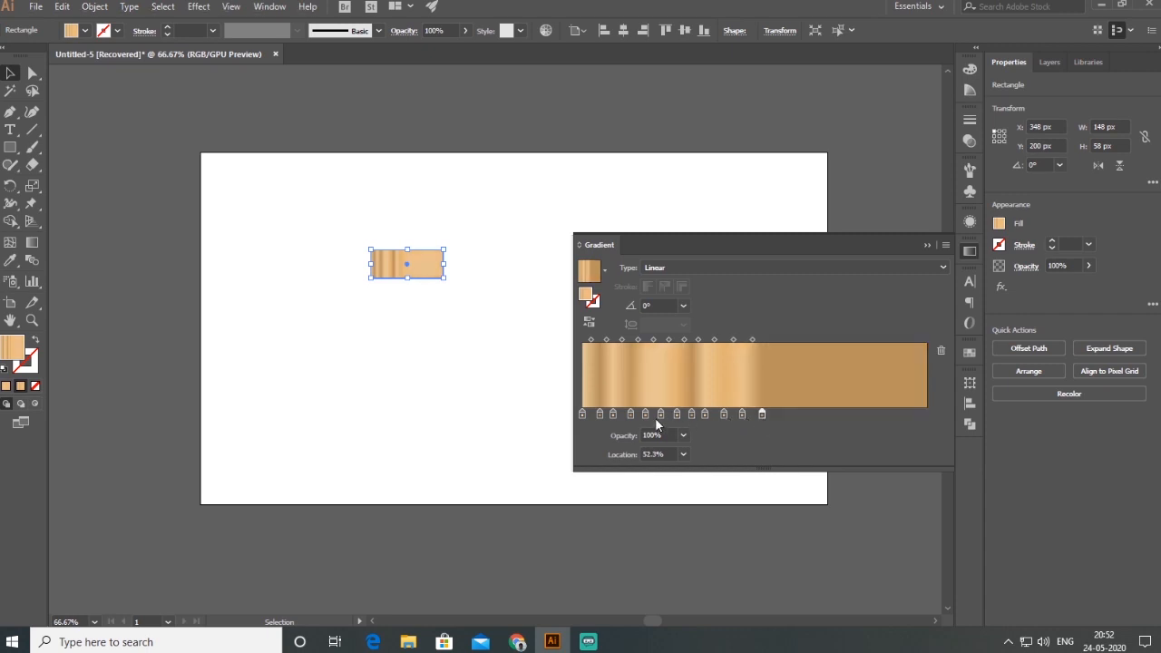
click(784, 414)
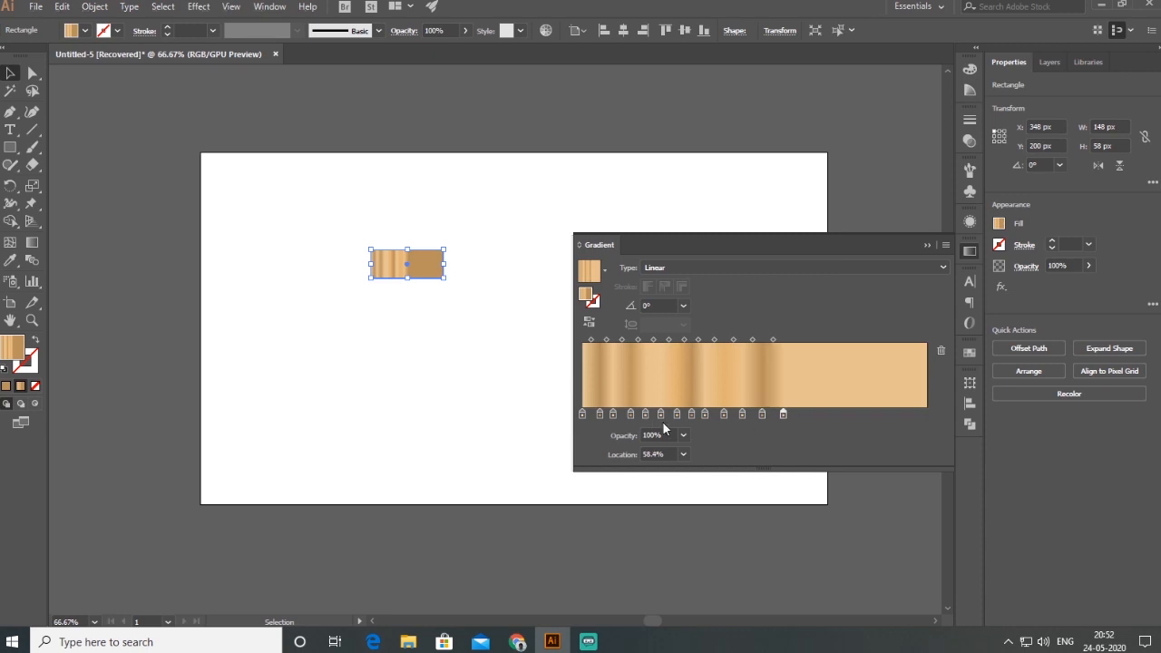
click(802, 416)
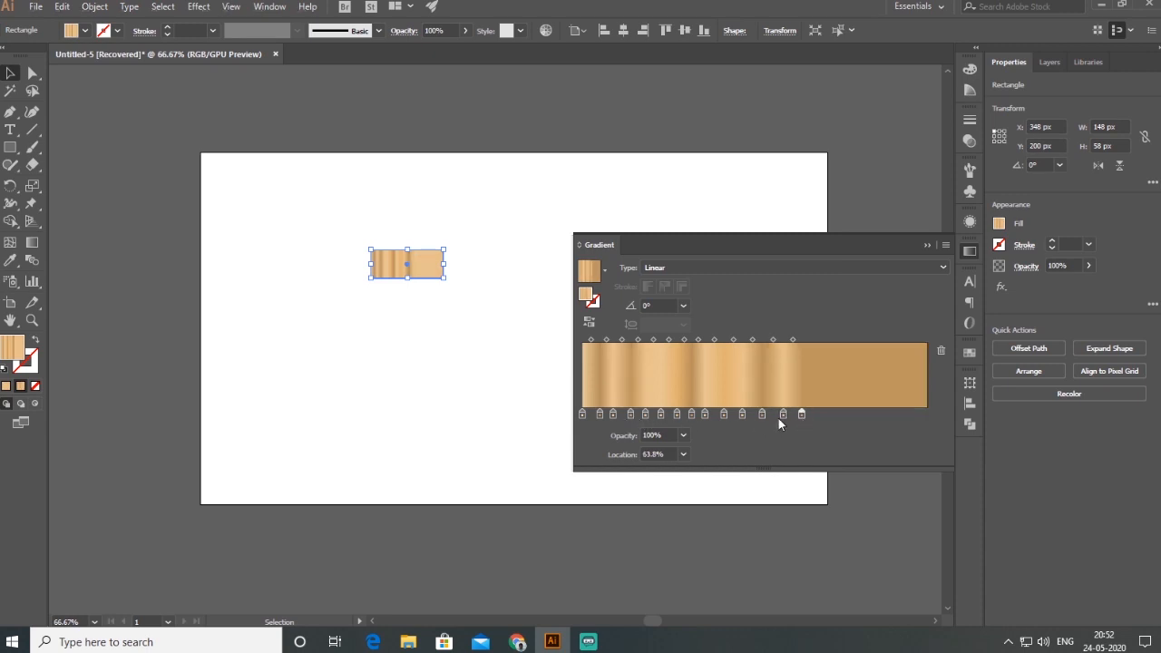
click(805, 416)
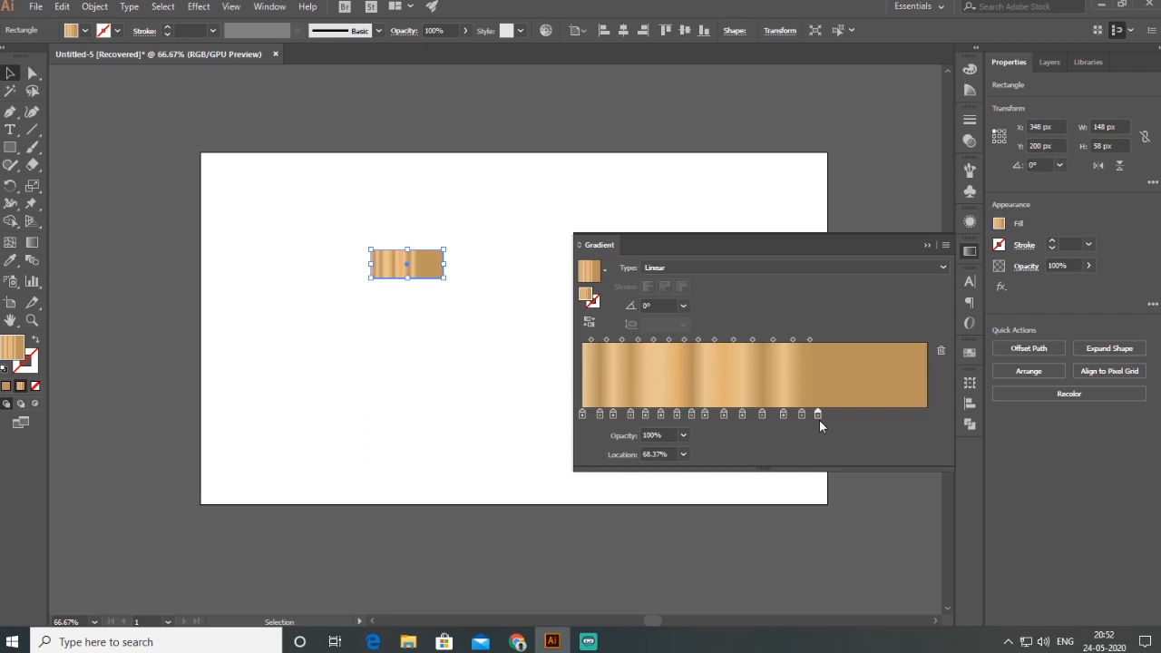
drag(820, 415, 833, 417)
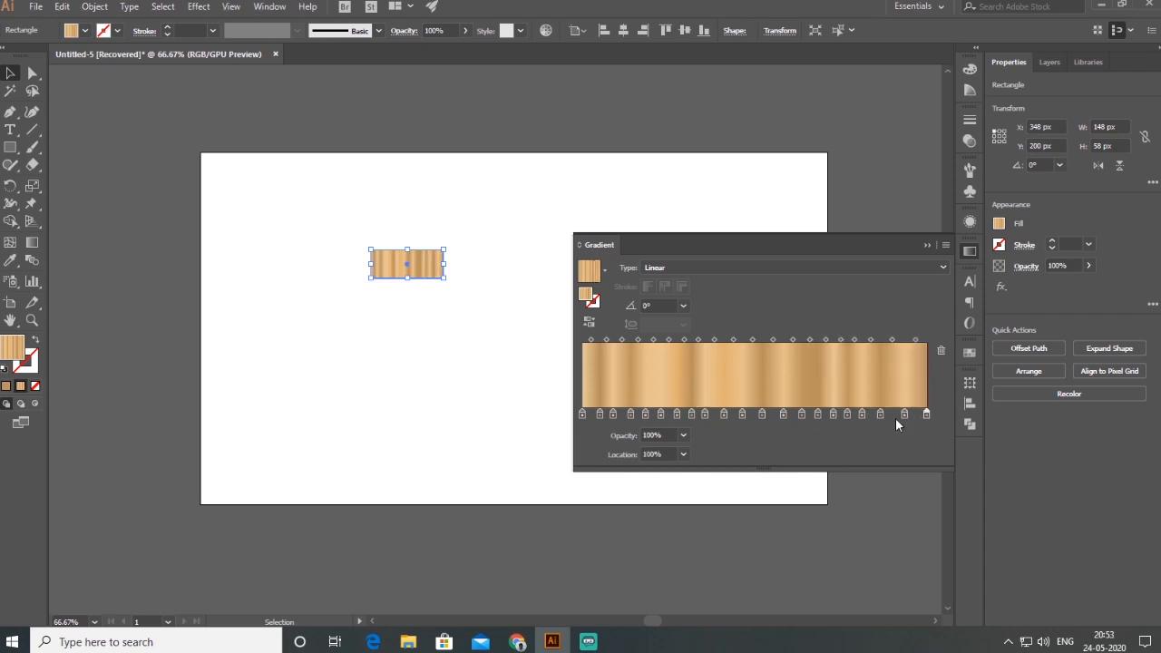
Copy extra light and dark stops into the wider gaps of the wood gradient for a denser grain.
drag(724, 414, 735, 416)
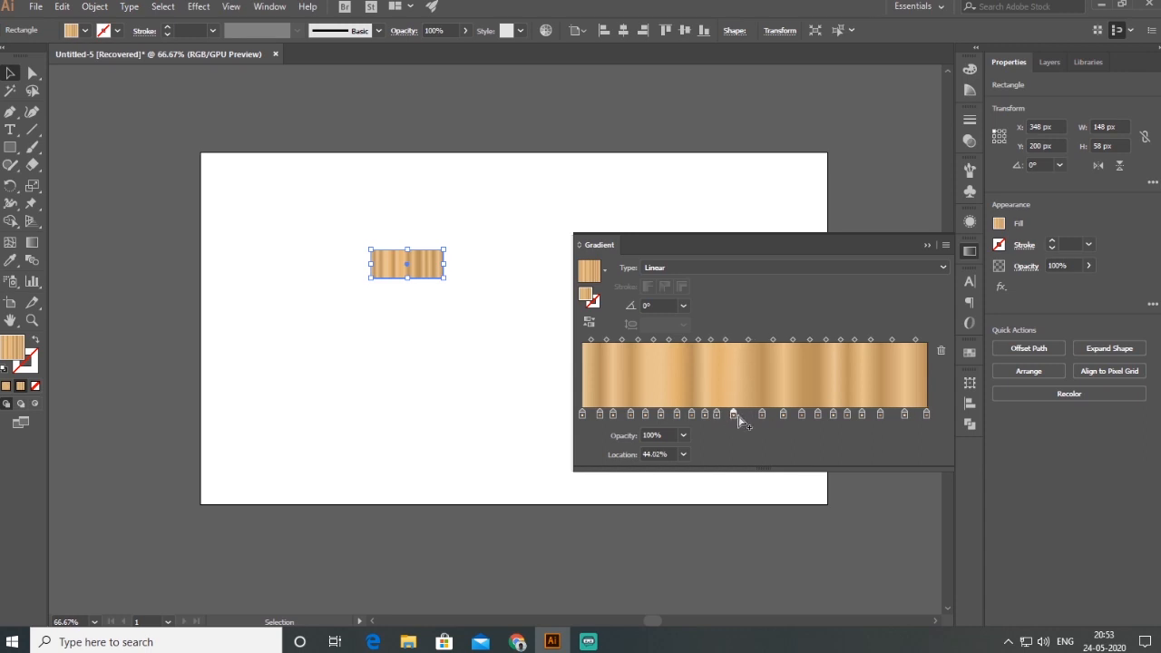
drag(760, 414, 752, 415)
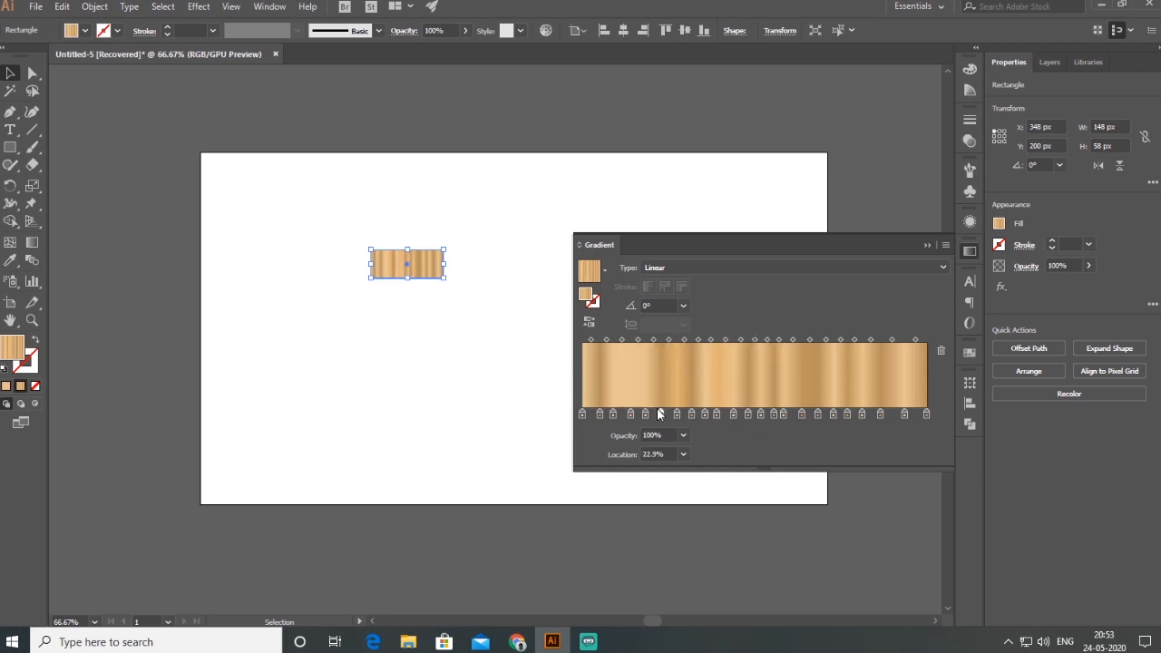
drag(659, 414, 653, 415)
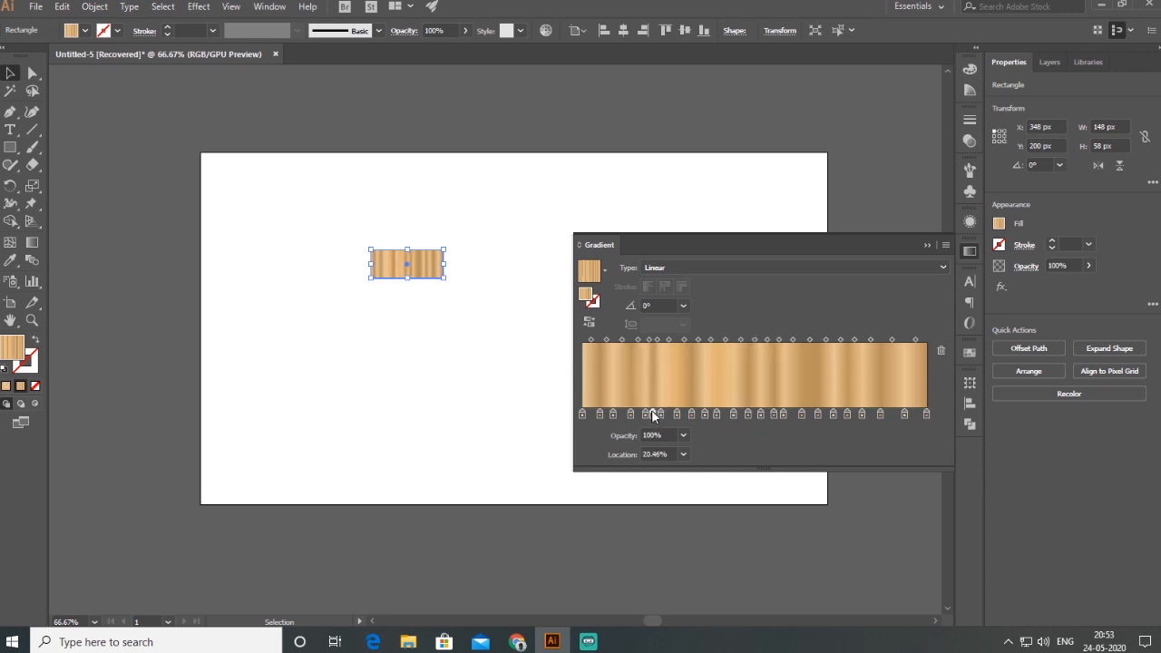
Set the wood gradient's angle to 90° so the grain runs horizontally, and deselect the rectangle.
click(661, 306)
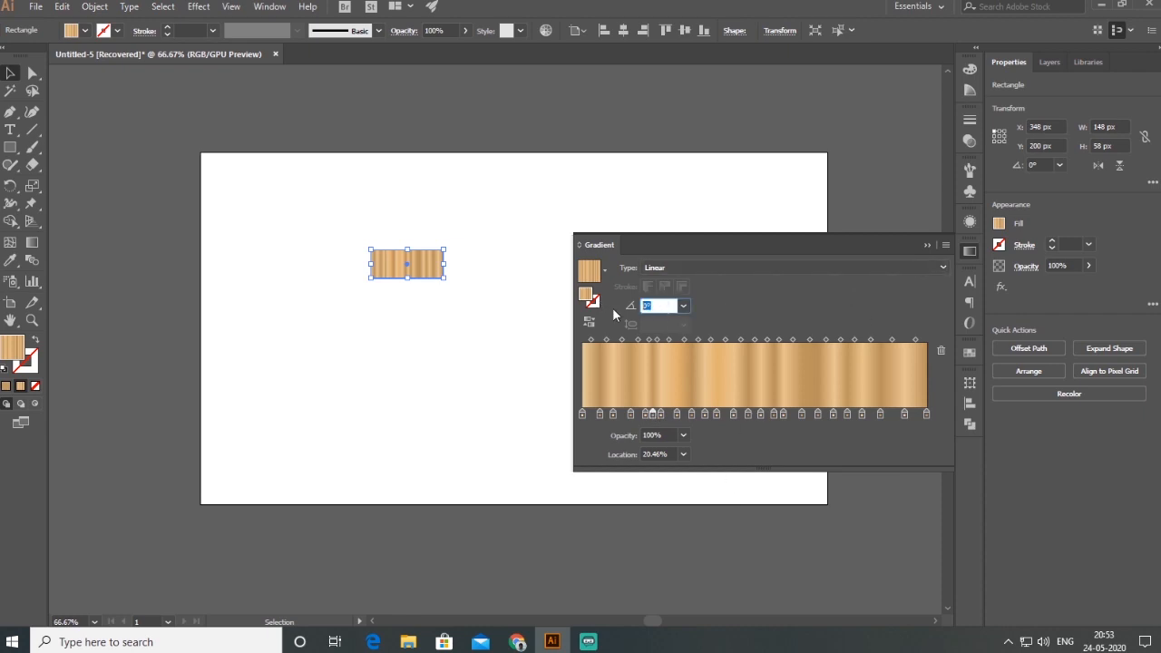
text(90)
key(Return)
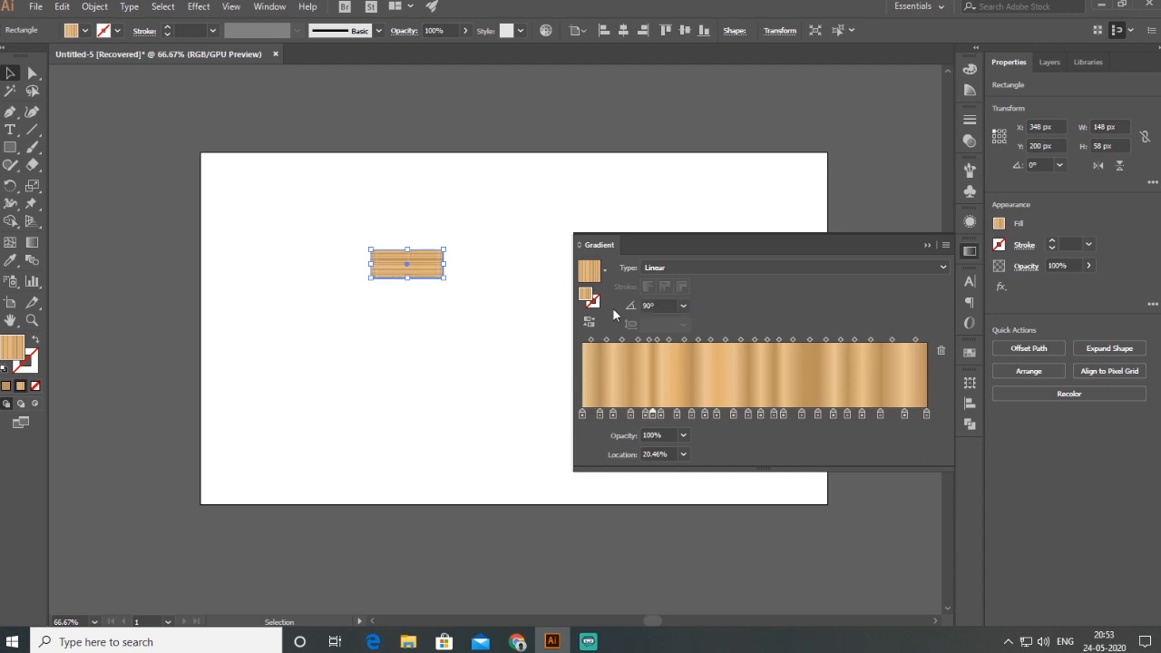
click(372, 289)
Trace the wood rectangle with a second 148 × 58 px rectangle and place it directly below.
scroll(385, 266, up, 4)
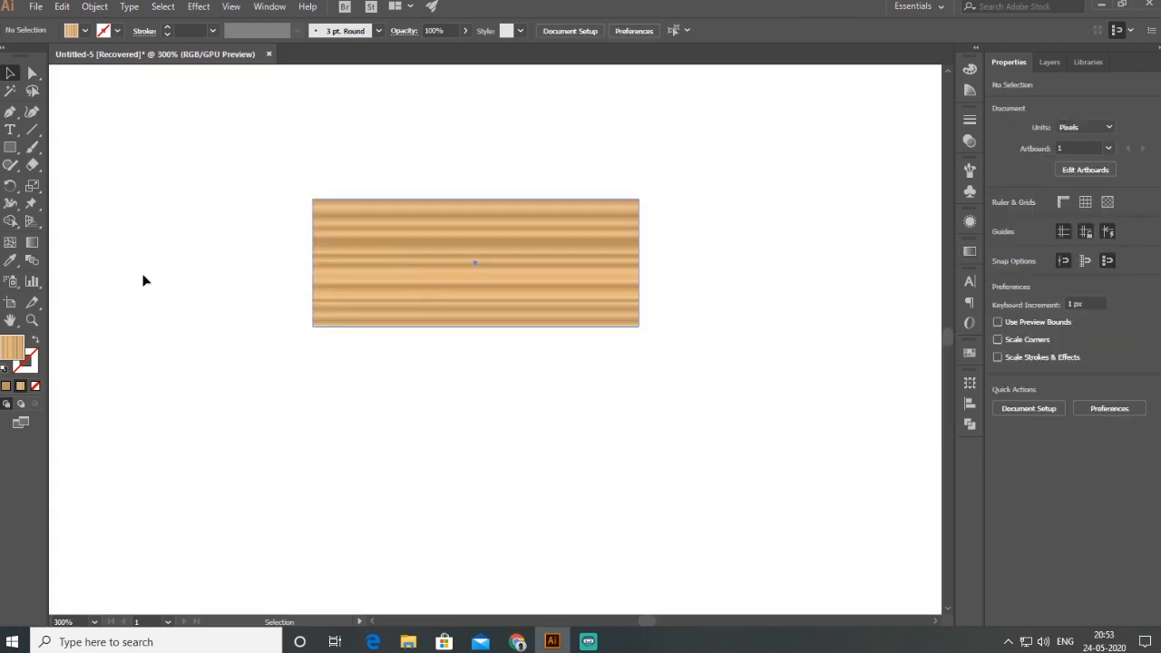
click(11, 148)
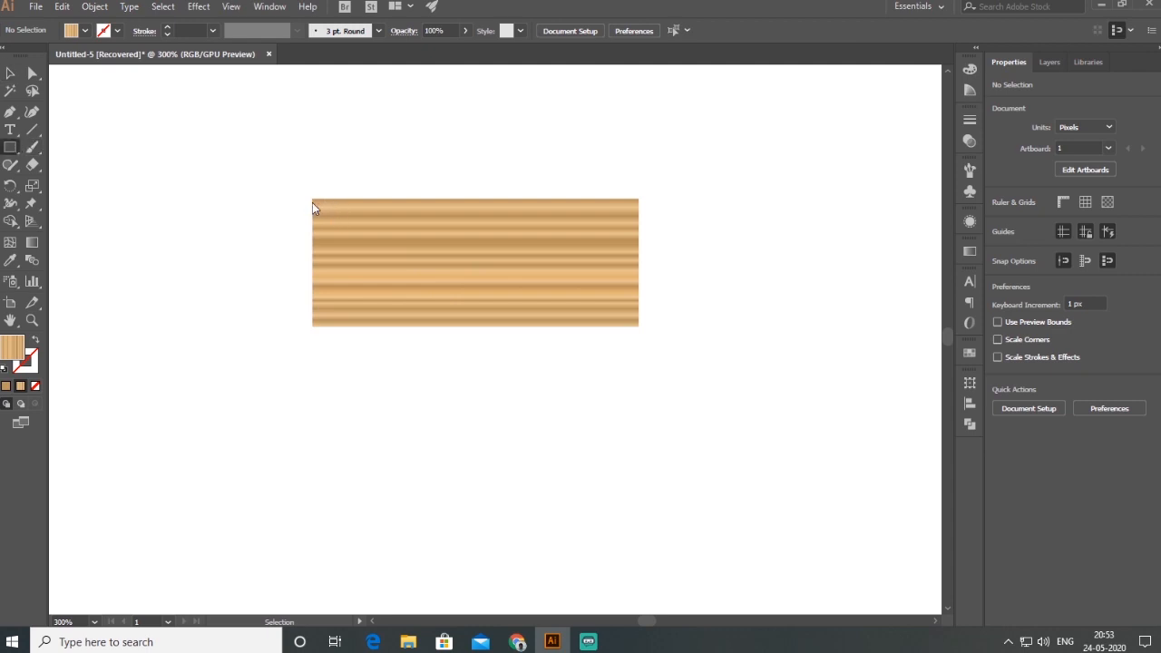
drag(313, 205, 638, 327)
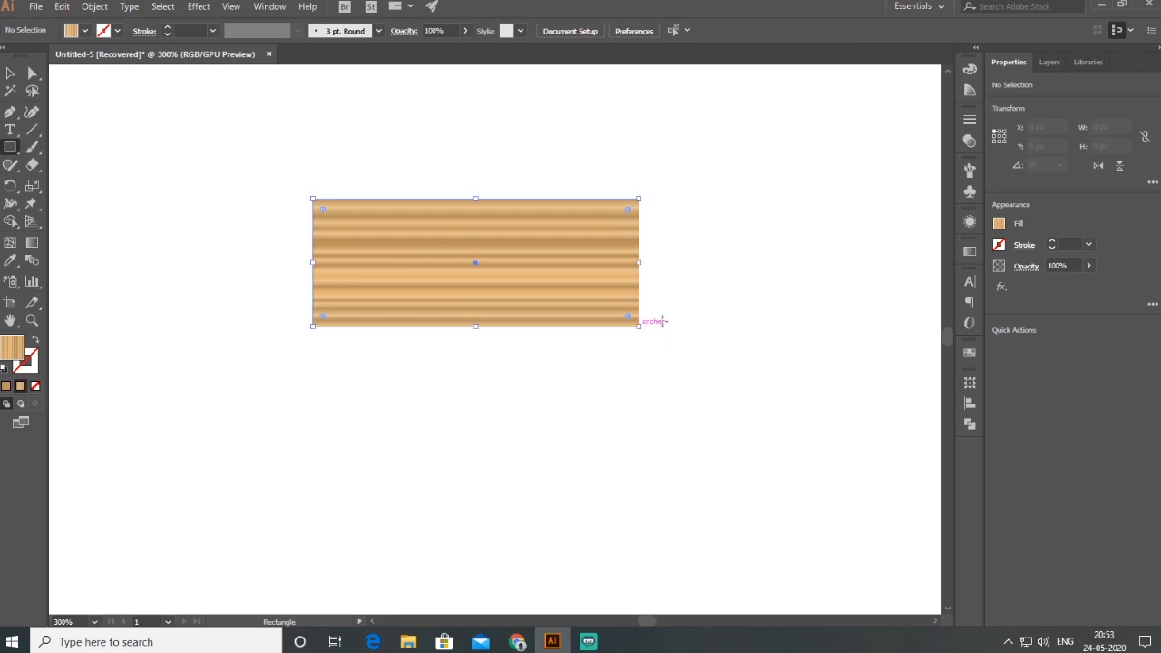
click(10, 73)
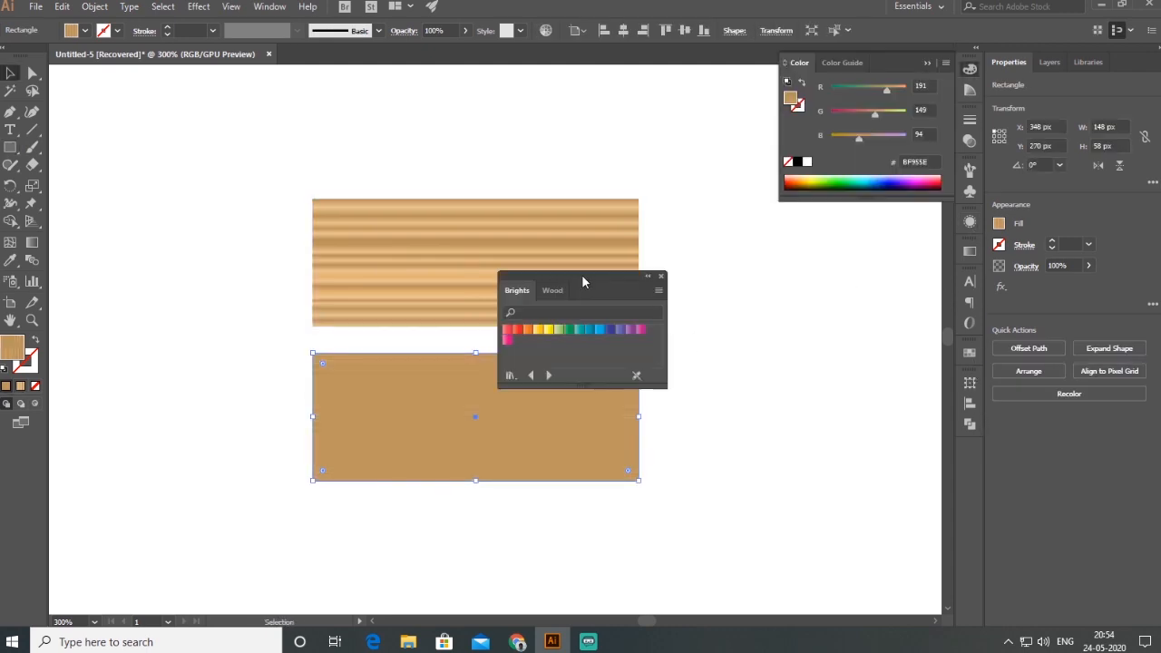
Fill the lower rectangle with the black-to-transparent linear fade from the Fades gradient library and close the library.
drag(581, 274, 775, 271)
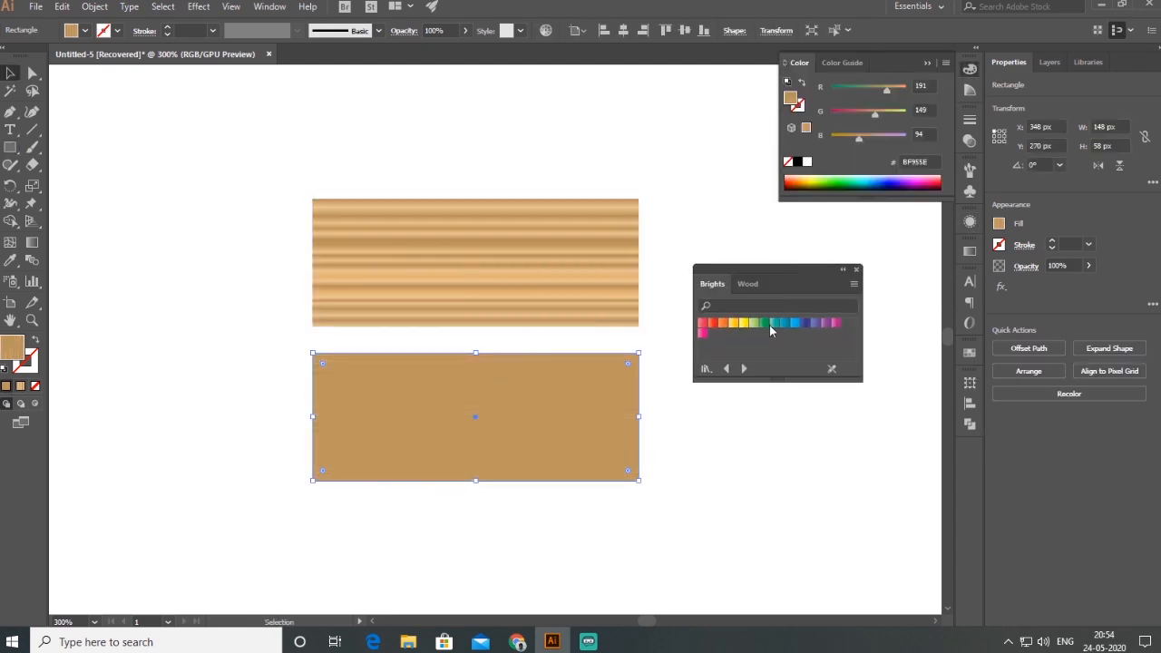
click(744, 371)
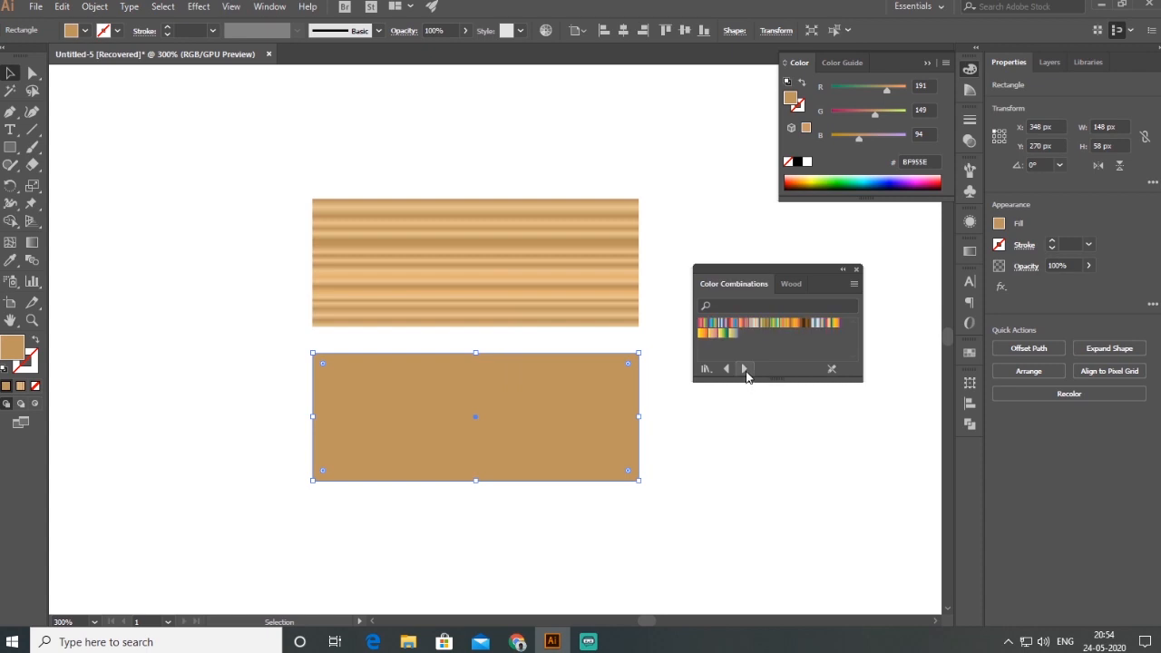
click(744, 369)
click(713, 323)
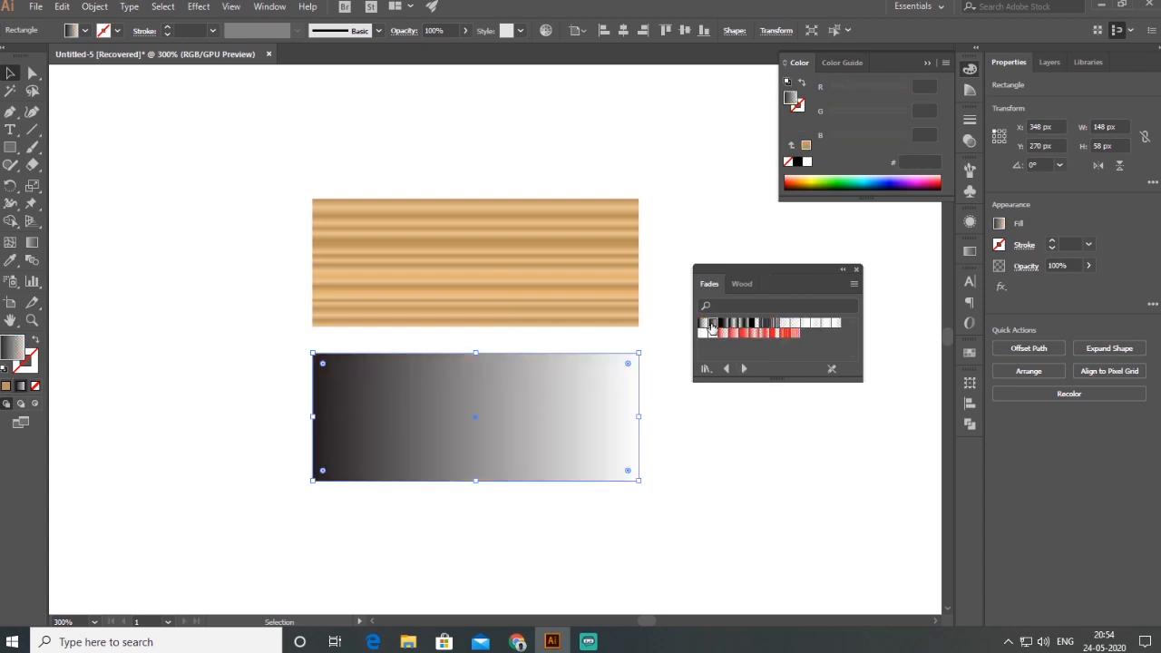
click(855, 271)
Move the fade's transparent stop to about 48% and change its colour to white.
click(968, 252)
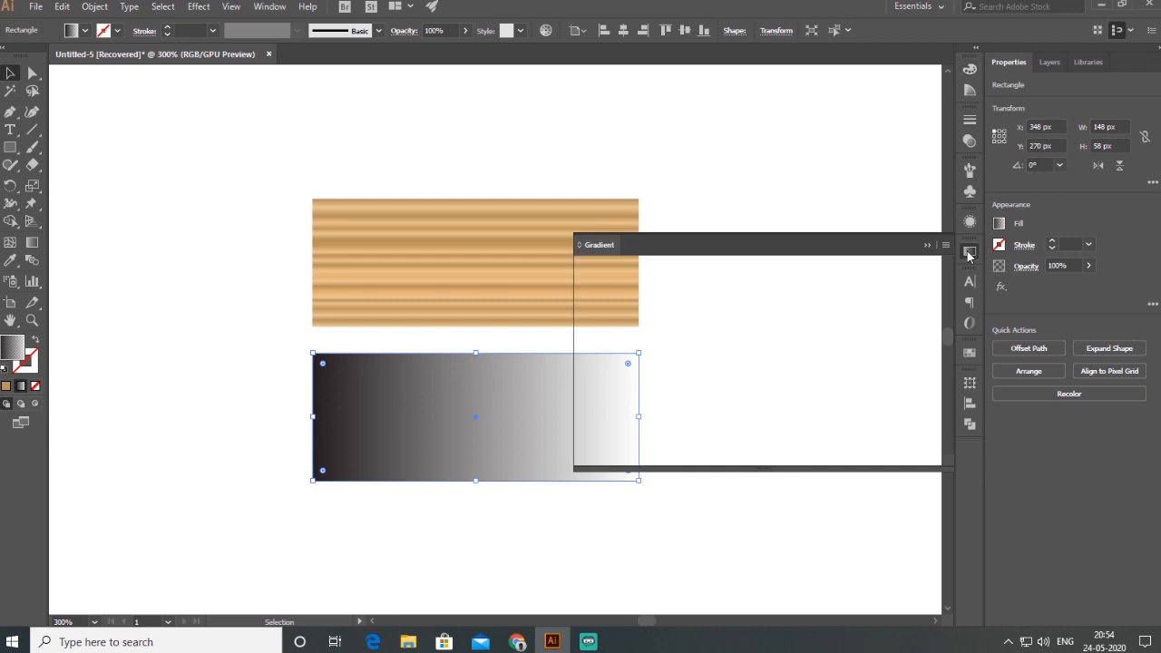
click(923, 364)
drag(920, 366, 825, 366)
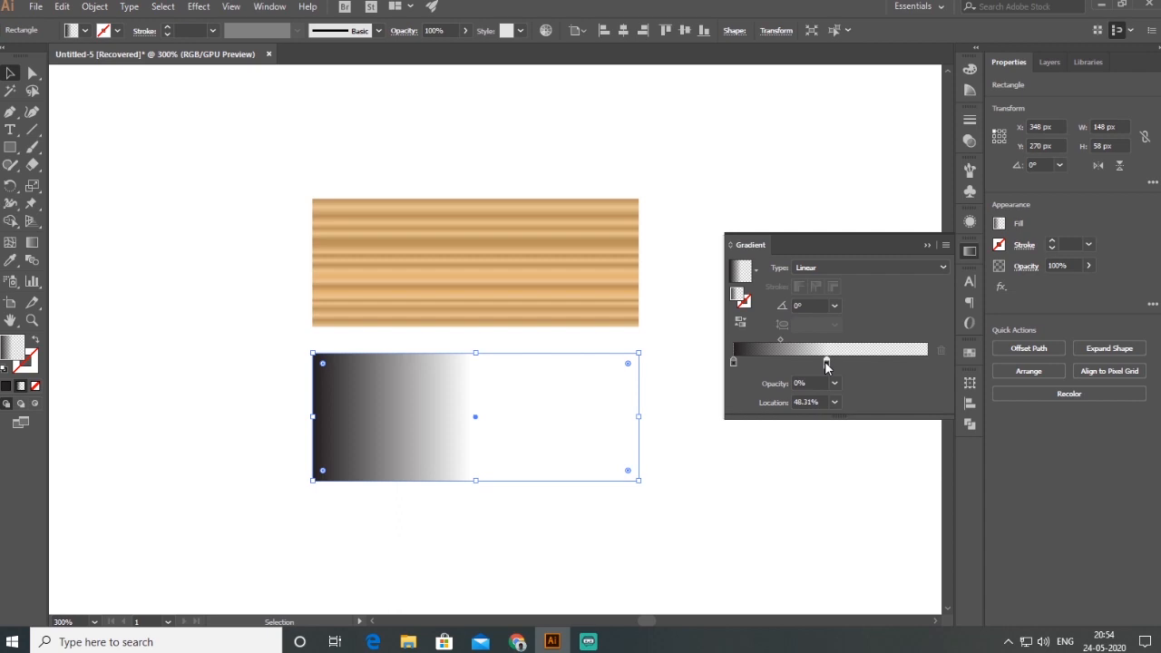
double_click(826, 365)
drag(891, 466, 900, 416)
click(827, 364)
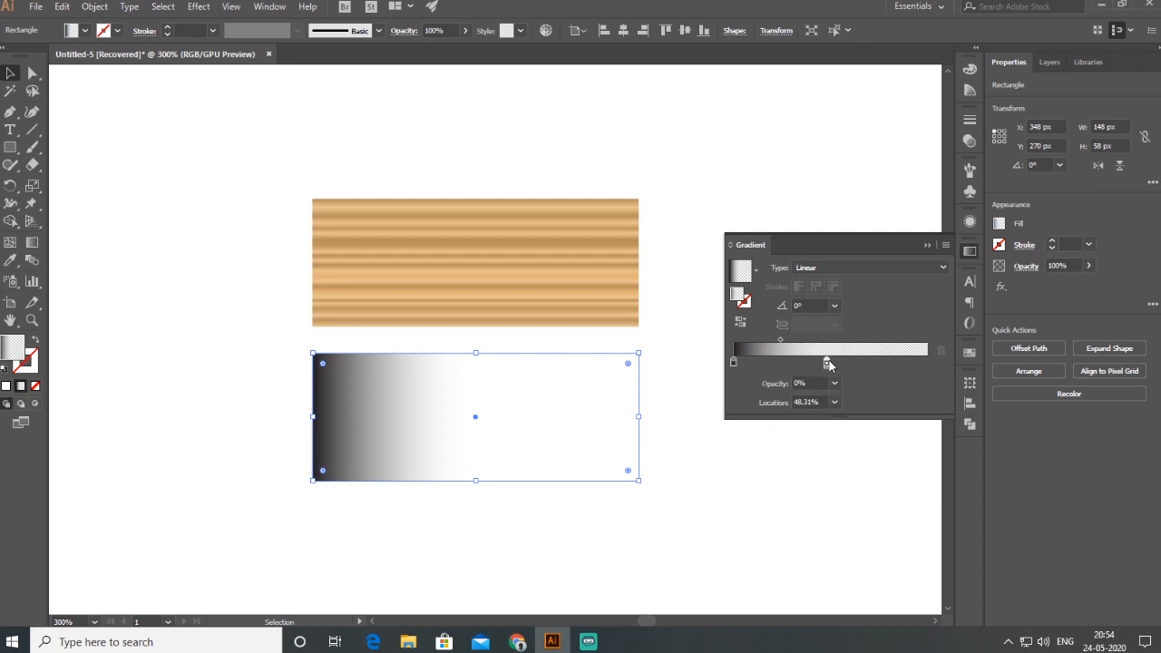
Copy the black stop to the 100% end of the fade and nudge the transparent stop to about 47.9%.
drag(734, 366, 925, 361)
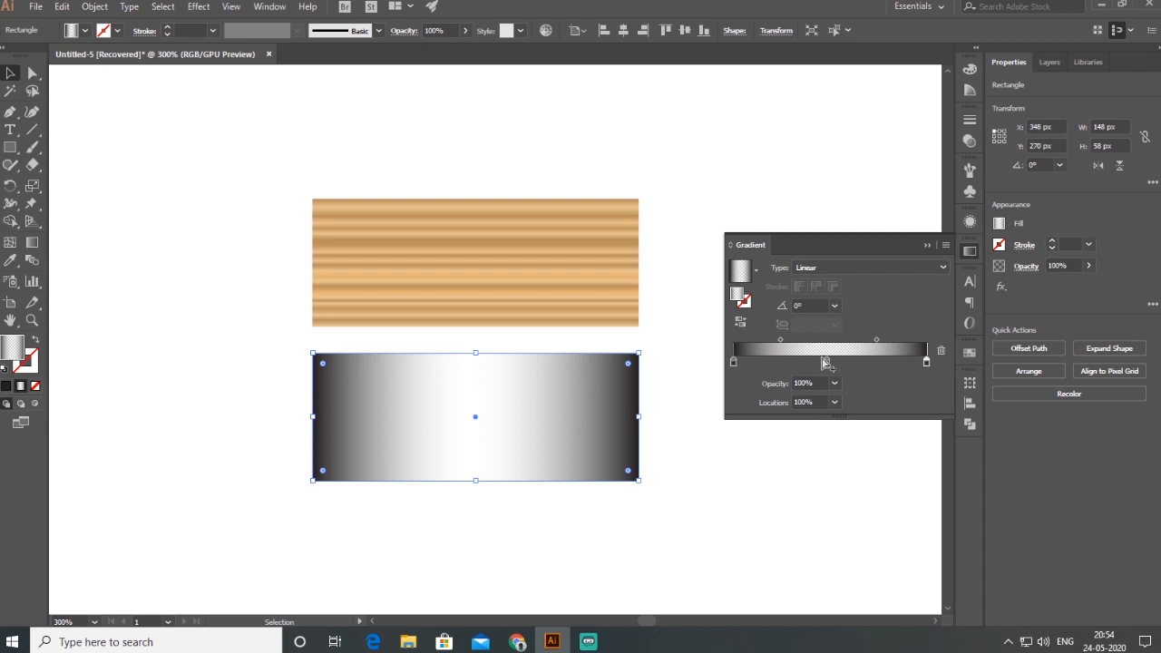
drag(826, 363, 825, 362)
Duplicate the black-edged fade rectangle directly below the original at Y 340 px.
scroll(456, 456, down, 3)
scroll(456, 456, right, 1)
drag(520, 330, 520, 486)
click(679, 499)
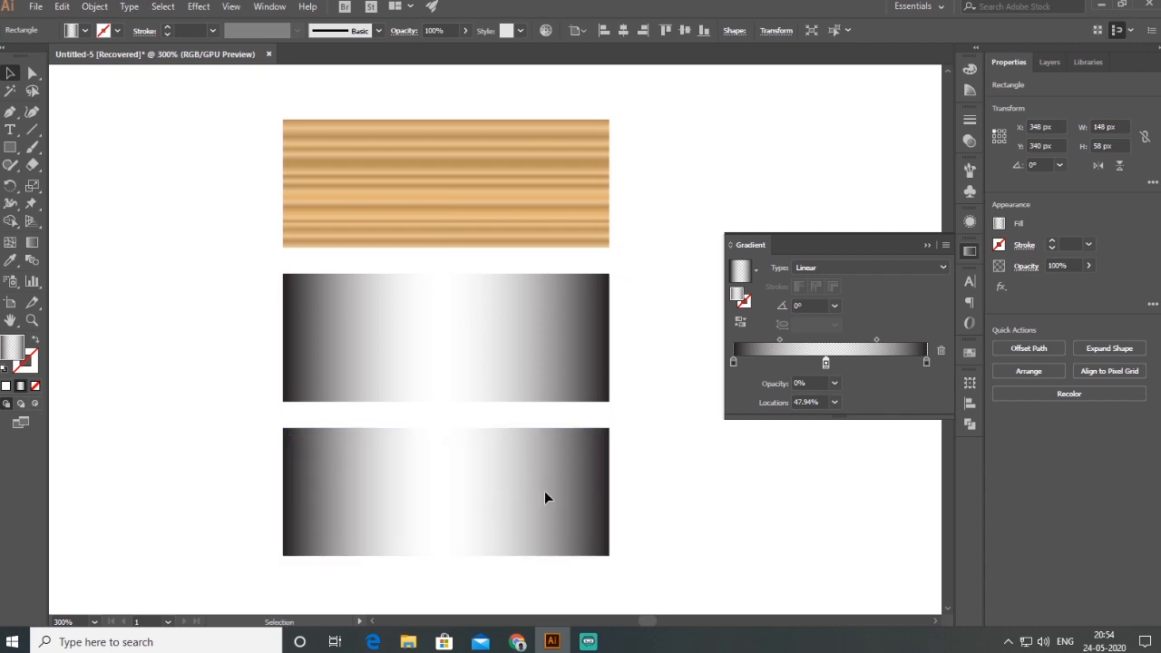
Move the middle fade rectangle up so it exactly overlaps the wood rectangle at Y 200 px.
click(518, 505)
click(557, 295)
drag(558, 238, 549, 203)
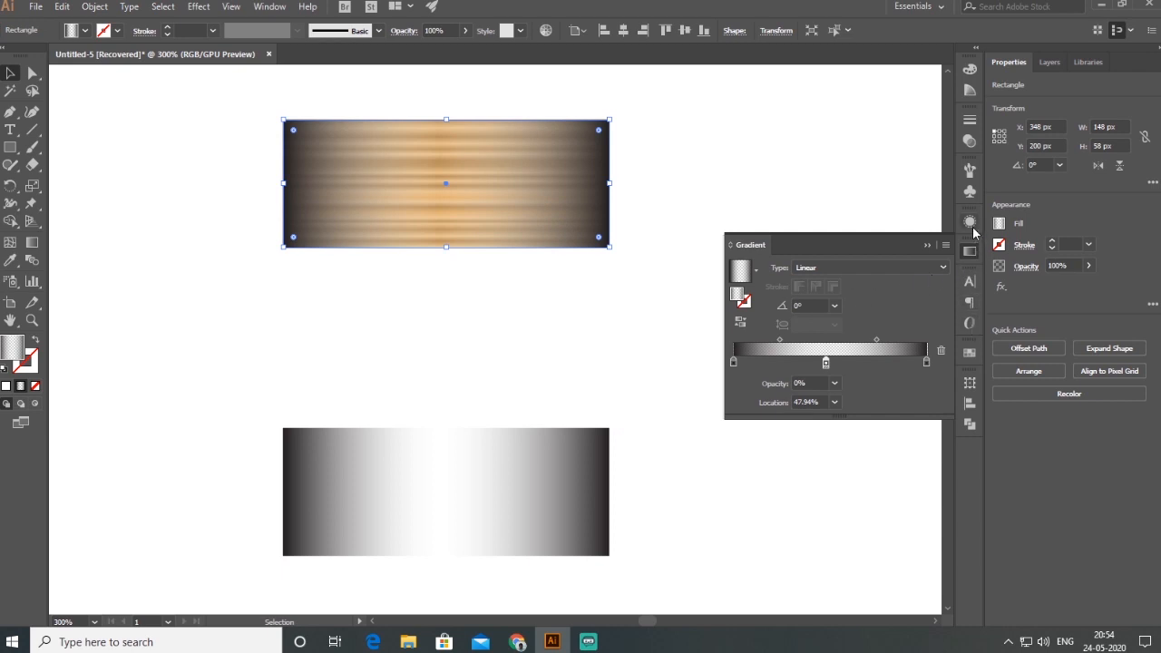
Set the blending mode of the fade rectangle lying over the wood to Hard Light.
click(969, 141)
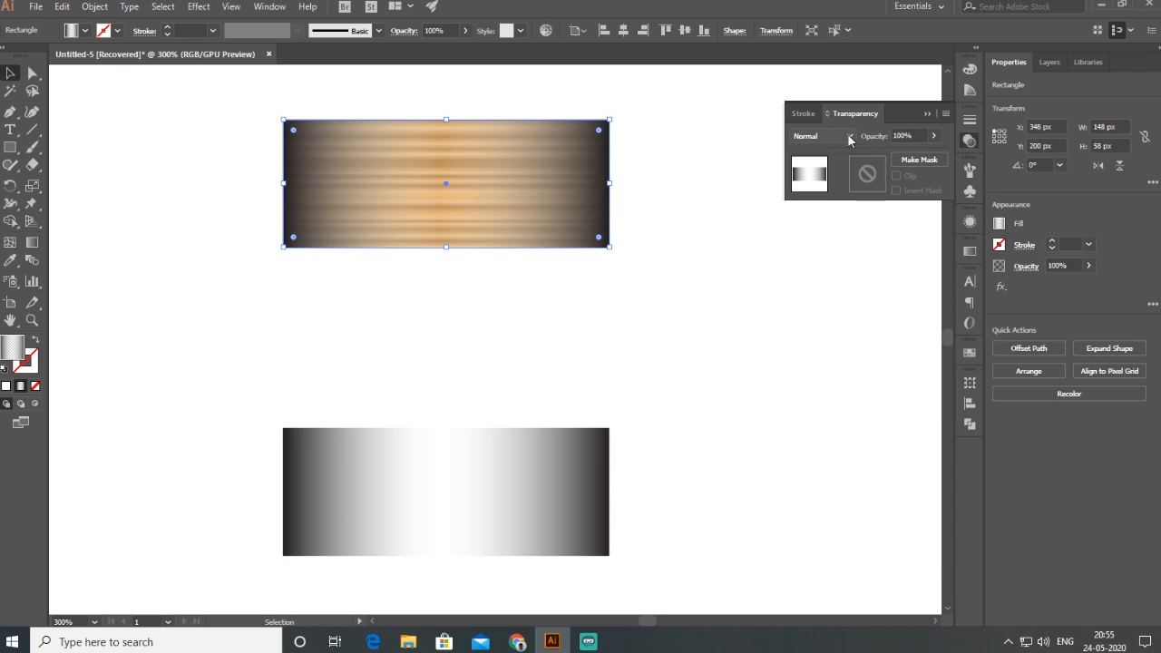
click(849, 136)
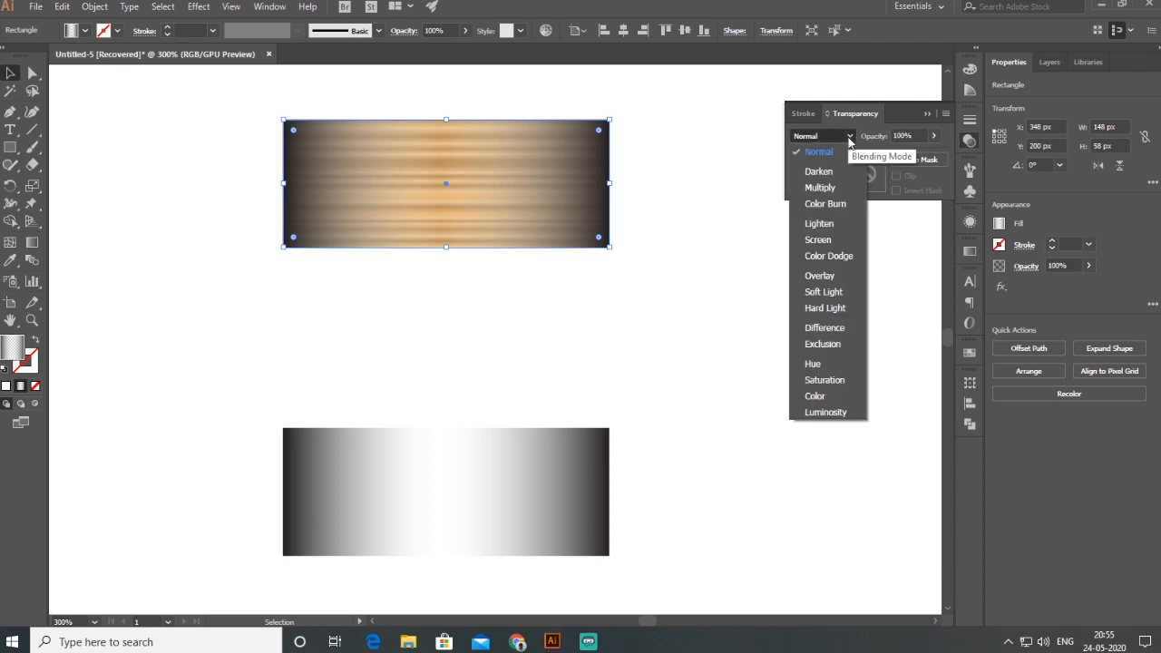
click(835, 313)
click(777, 332)
Move the remaining fade rectangle onto the wood rectangle at Y 200 px and set its blending mode to Overlay.
drag(518, 509, 513, 201)
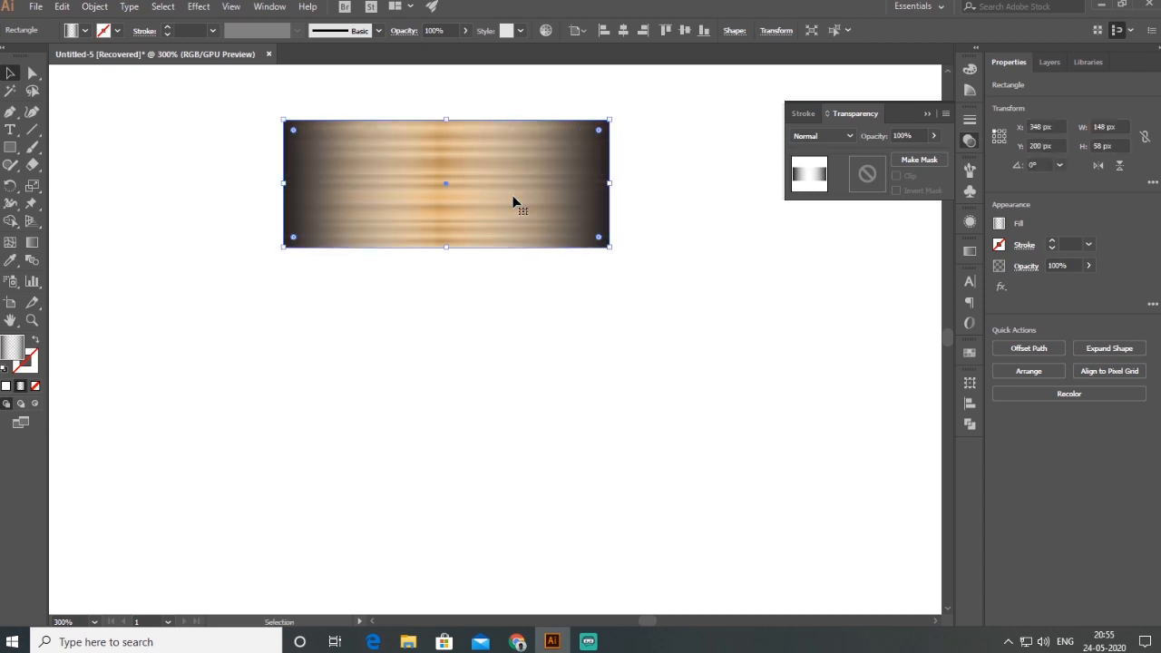
click(853, 137)
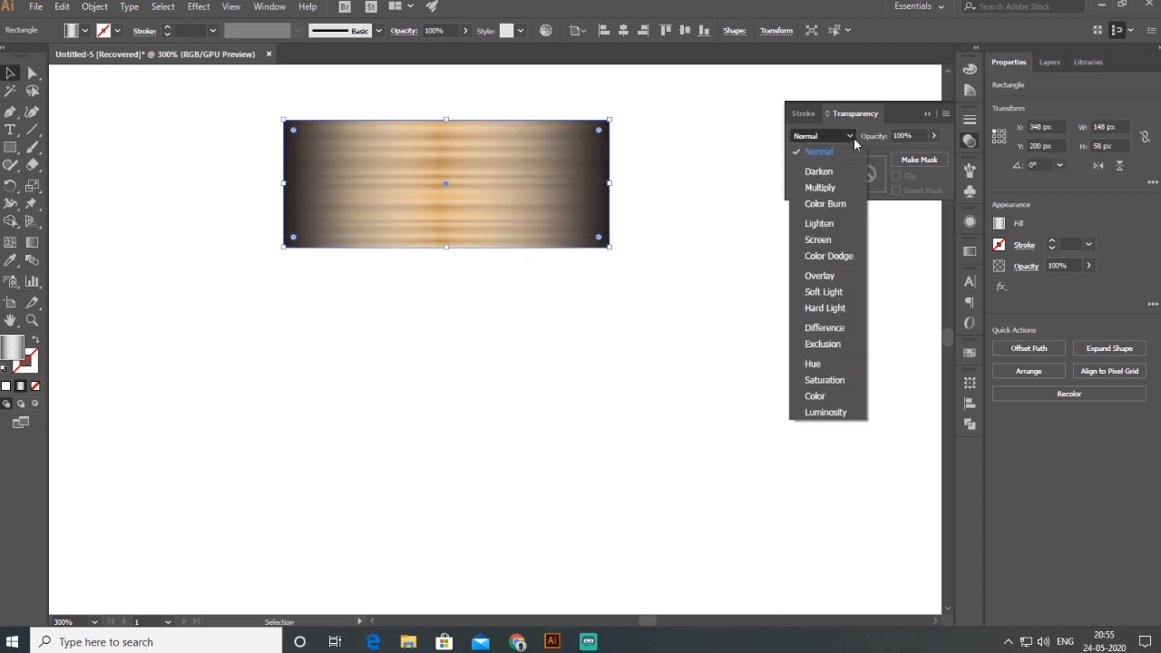
click(825, 276)
Reduce the opacity of both black end stops in the top fade's gradient to 50%.
click(969, 251)
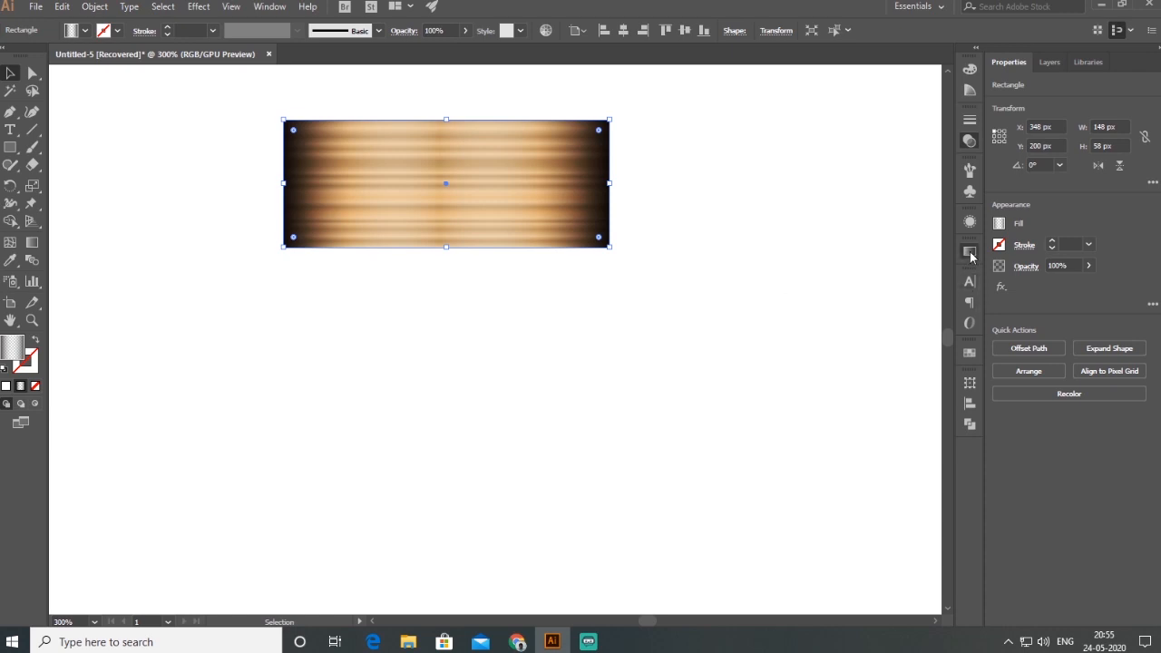
click(833, 384)
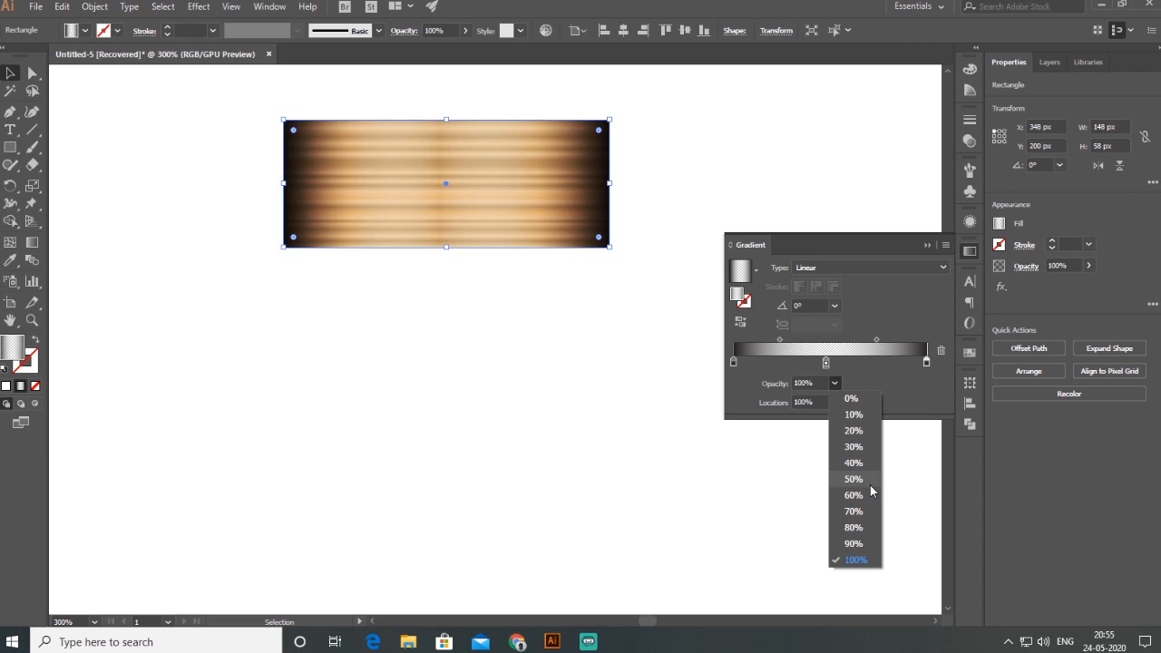
click(862, 478)
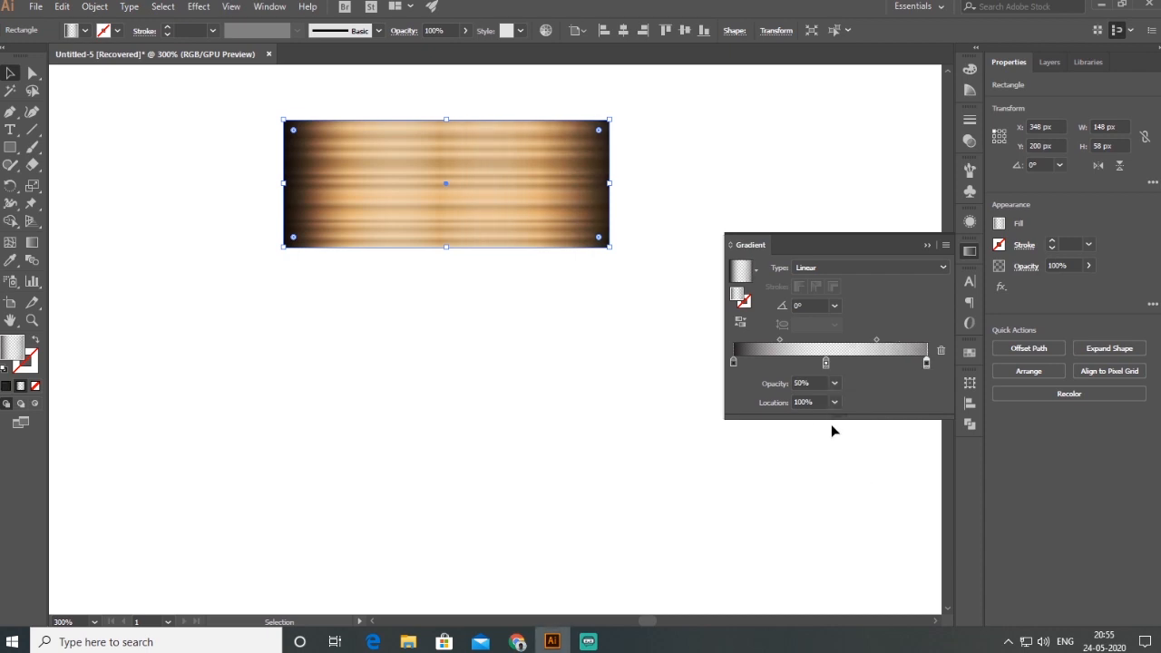
click(734, 362)
click(834, 383)
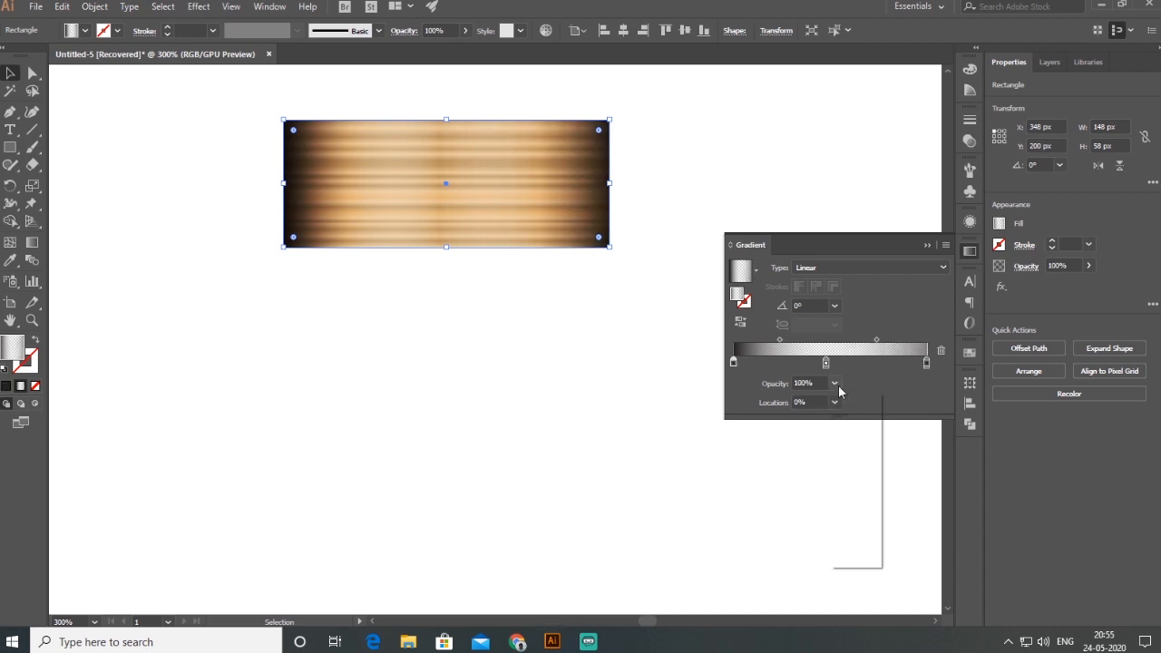
click(857, 483)
click(525, 404)
scroll(474, 386, down, 3)
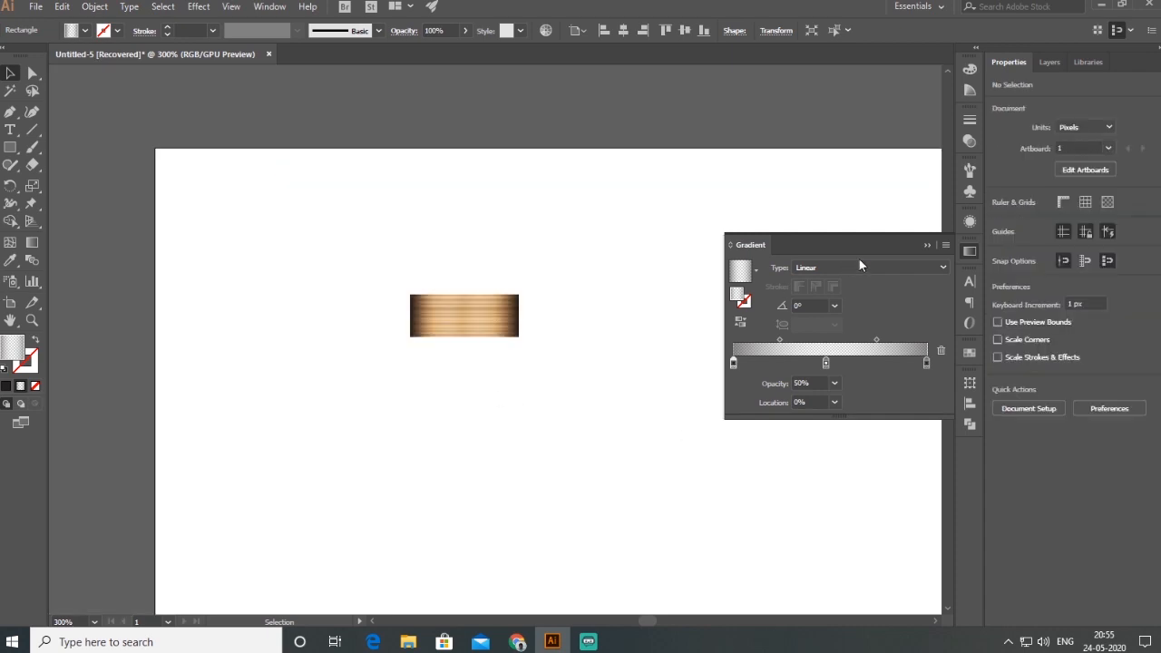
click(926, 245)
Group the wood rectangle and its stacked fade overlays into one plank.
scroll(437, 361, down, 1)
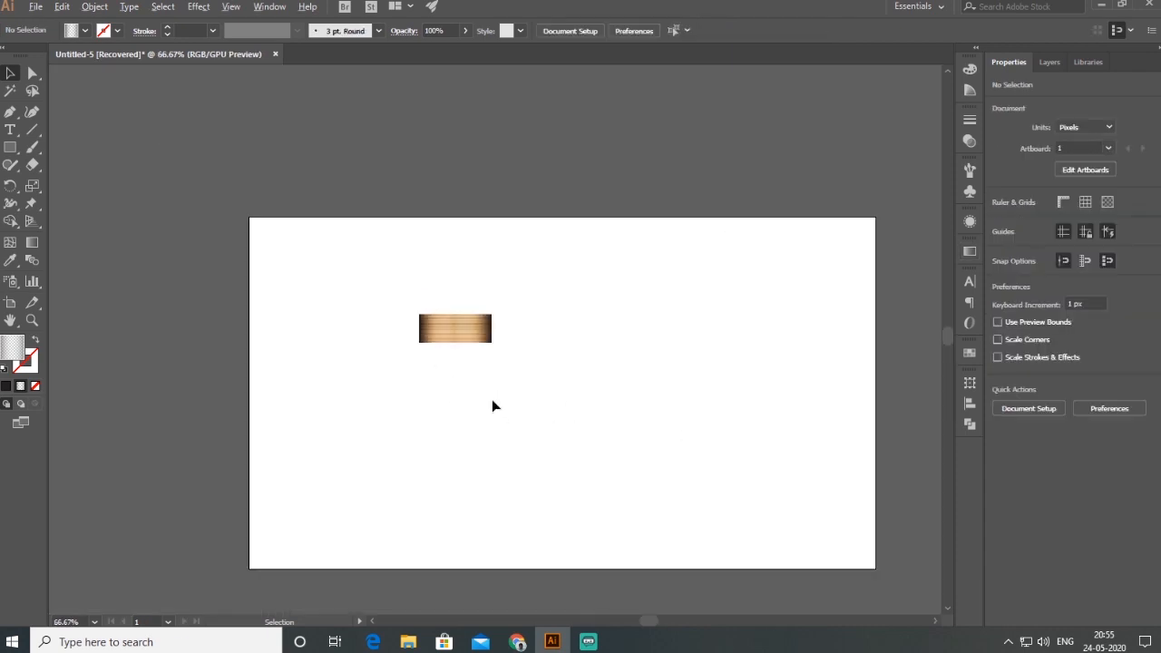
drag(548, 373, 579, 376)
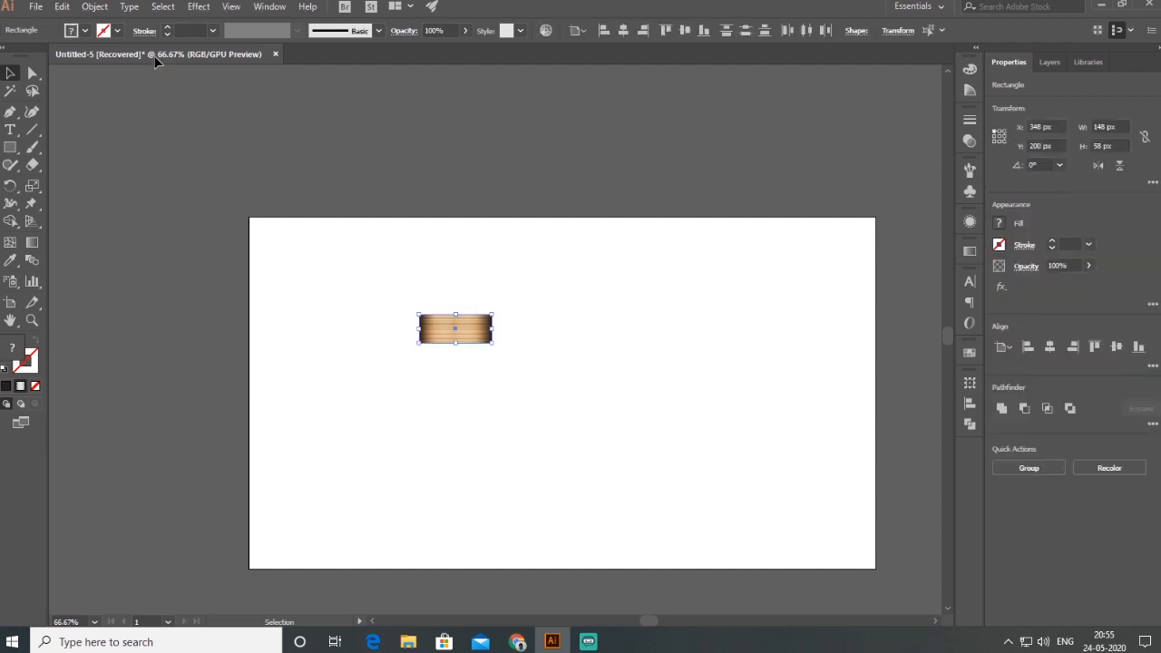
click(98, 8)
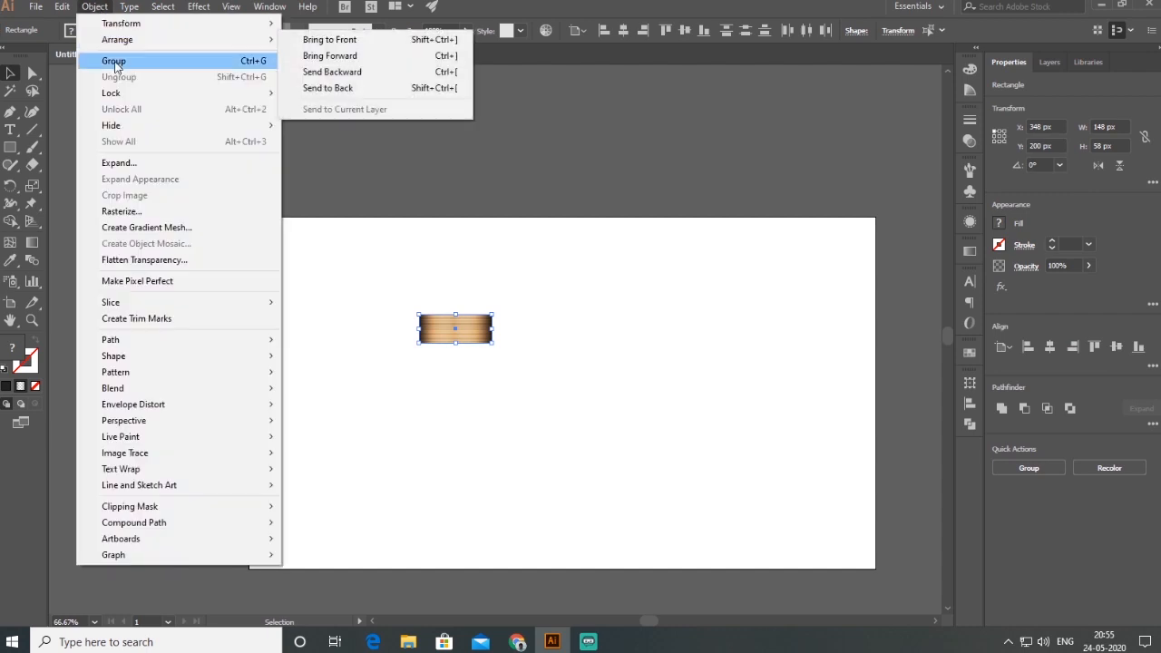
click(114, 62)
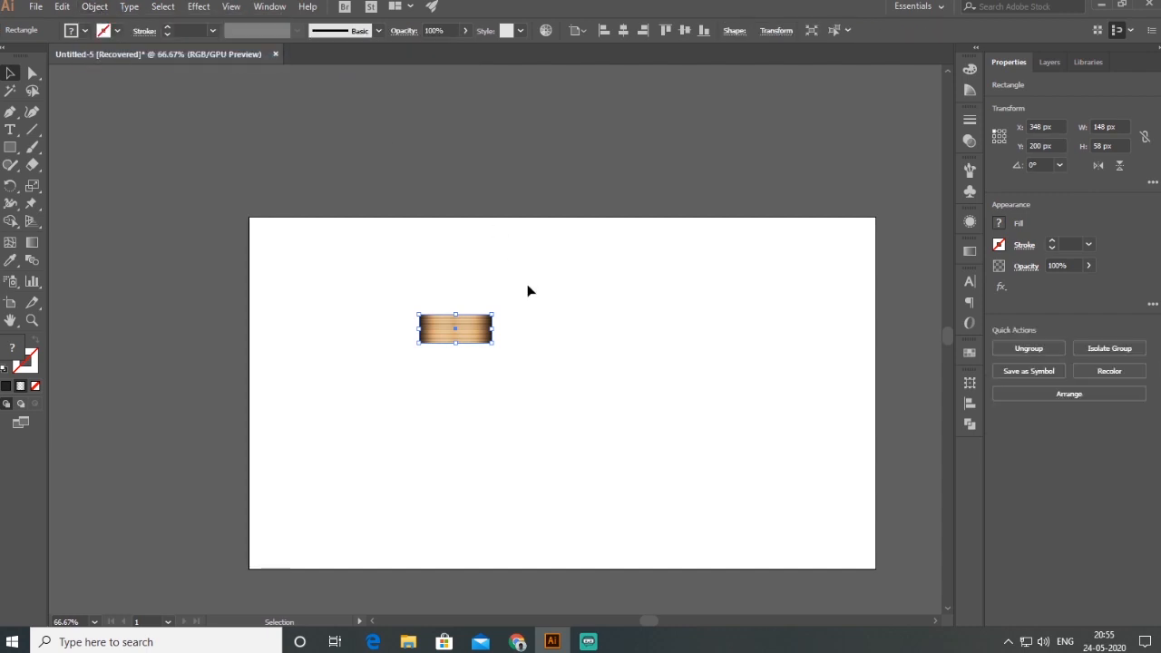
Create a copy of the plank rotated to 270° and align it flush beneath the original's left end at X 348, Y 258 px.
key(ctrl+plus)
drag(487, 307, 487, 387)
drag(525, 413, 475, 463)
scroll(409, 361, up, 2)
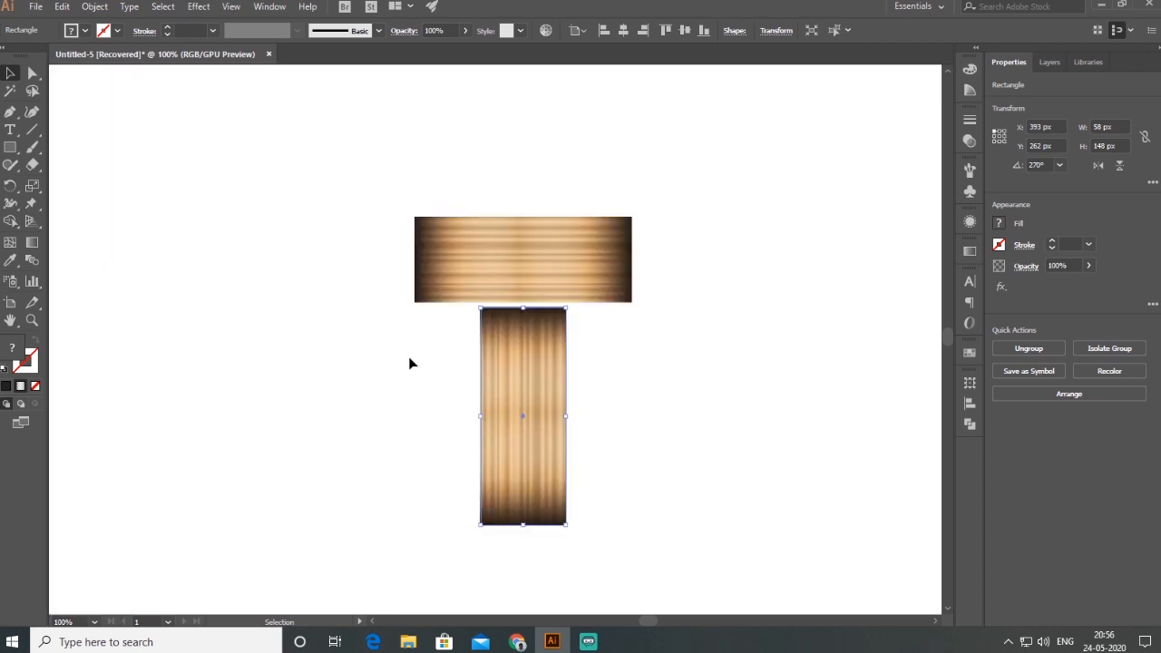
drag(506, 347, 446, 336)
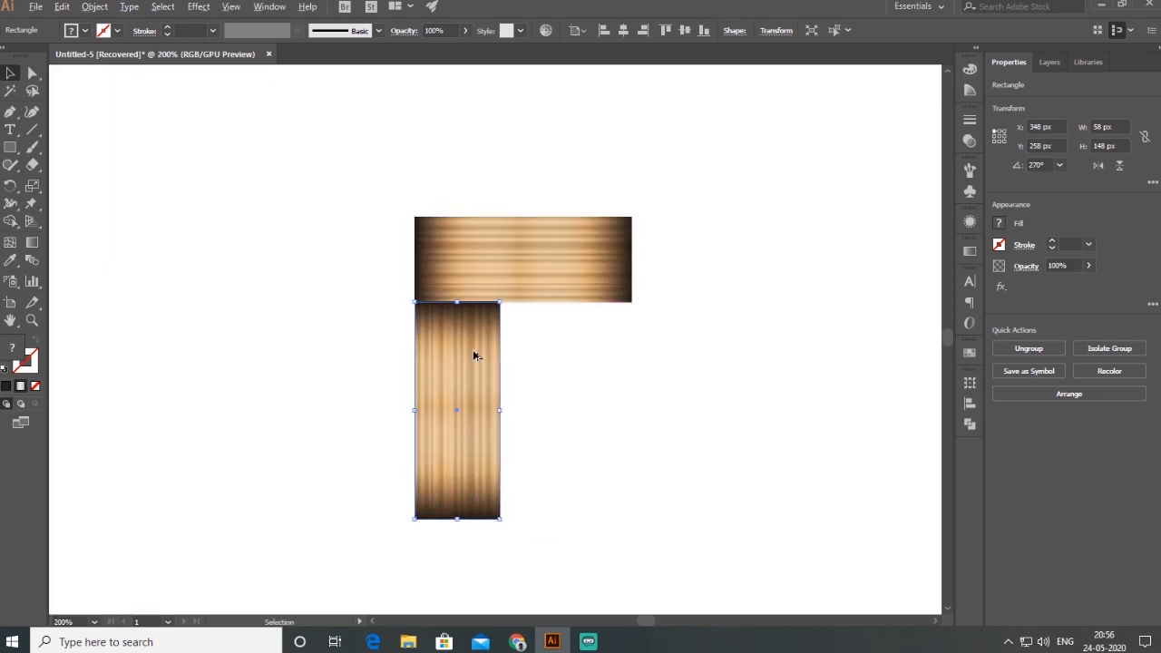
Rotate both planks together by 45° into a sideways V and move them over the artboard's upper-left corner.
scroll(475, 355, down, 2)
scroll(489, 338, down, 2)
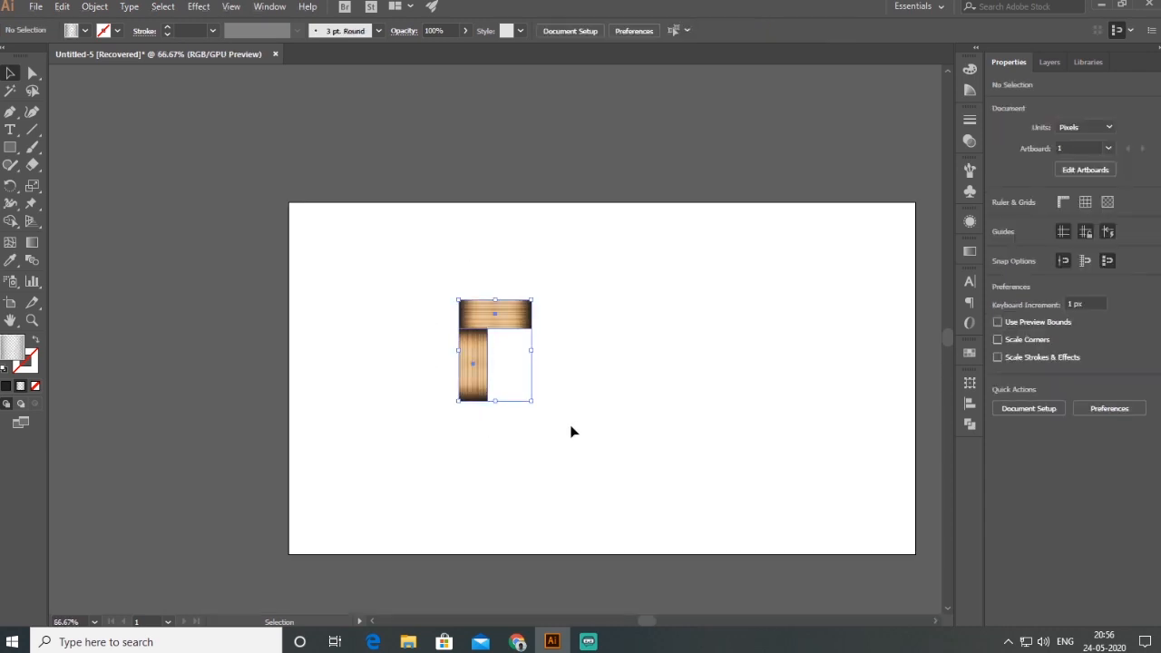
drag(506, 320, 392, 247)
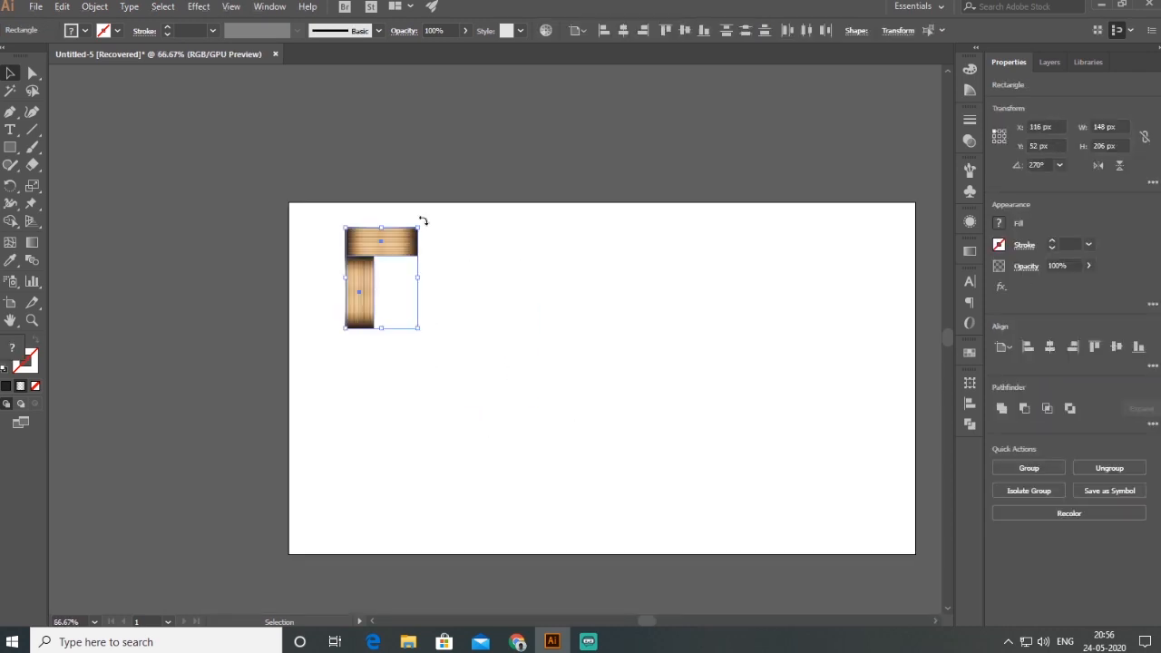
drag(397, 194, 391, 192)
drag(367, 300, 322, 269)
Group the two diagonal planks and place a duplicate beside them at X 30.842 px, keeping the same height.
right_click(318, 264)
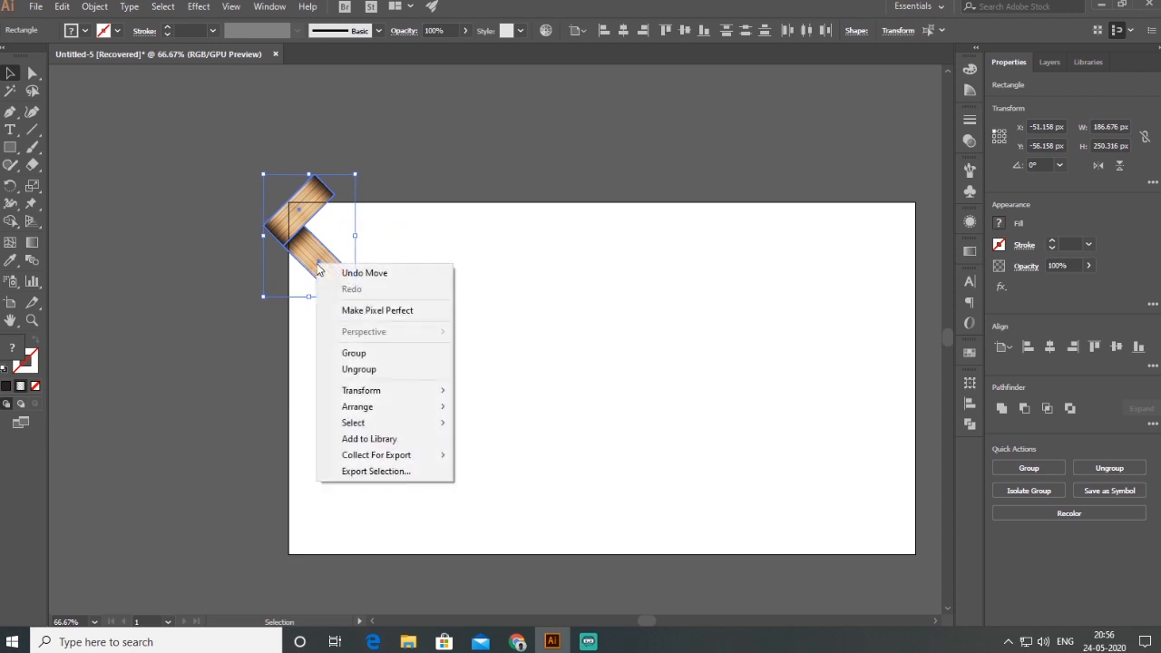
click(370, 355)
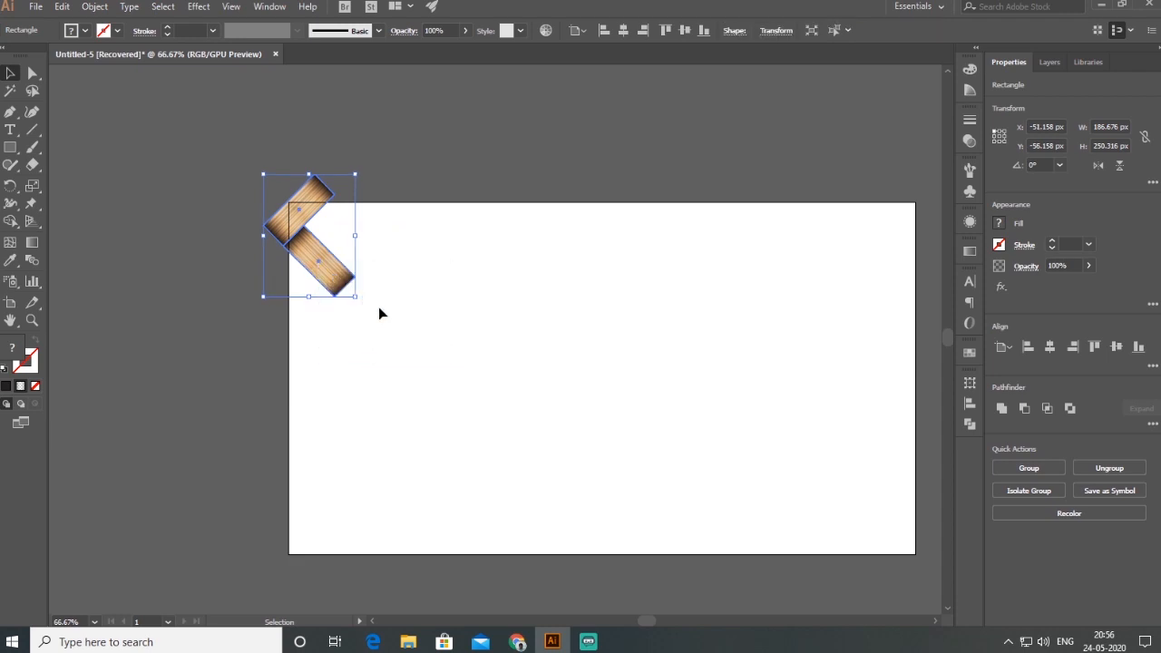
drag(319, 265, 361, 265)
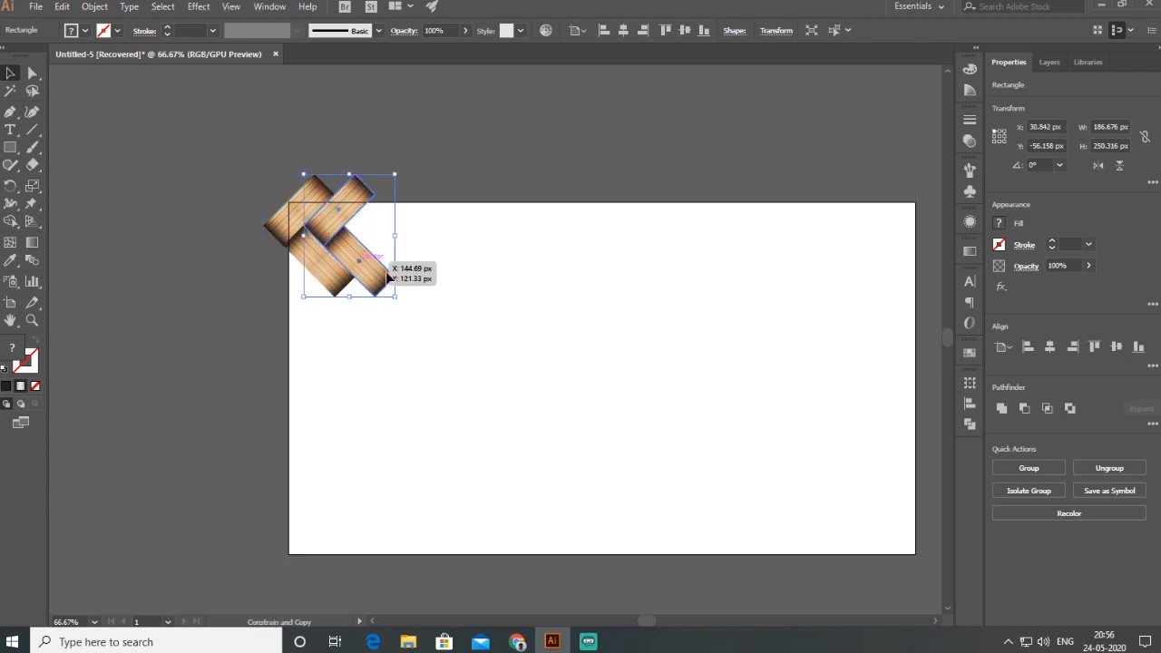
click(468, 300)
Repeat the duplication of the V-shaped plank pair with Transform Again until the row extends past the artboard's right edge.
click(364, 263)
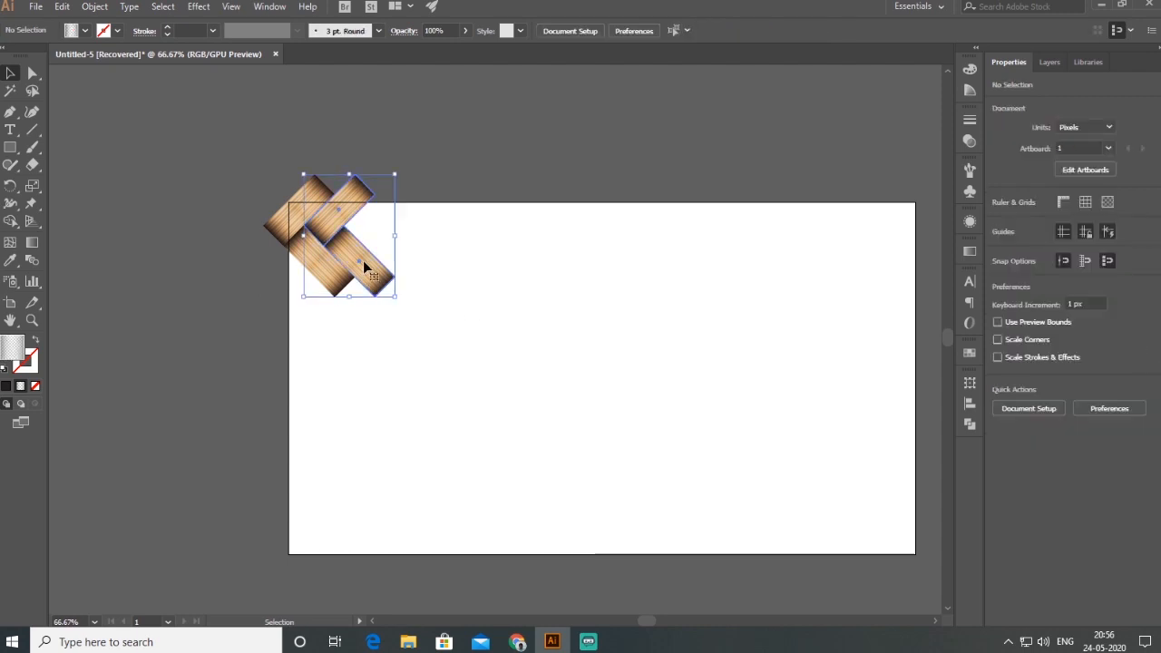
click(95, 7)
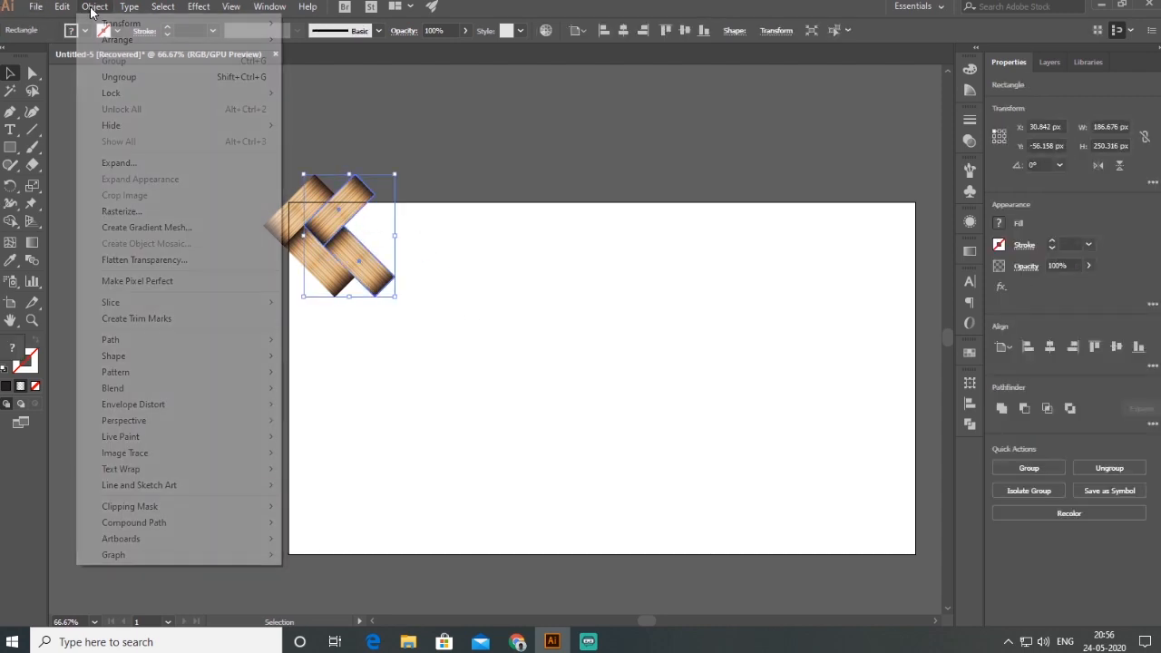
mouse_move(106, 24)
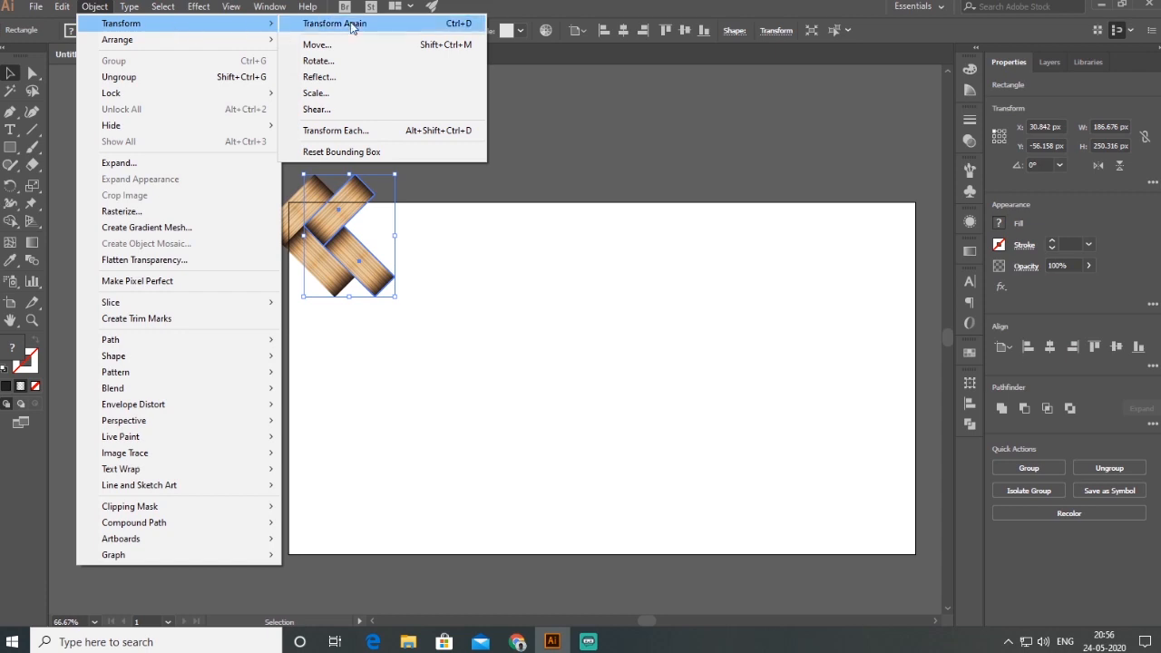
click(470, 28)
key(ctrl+d)
key(ctrl+d)
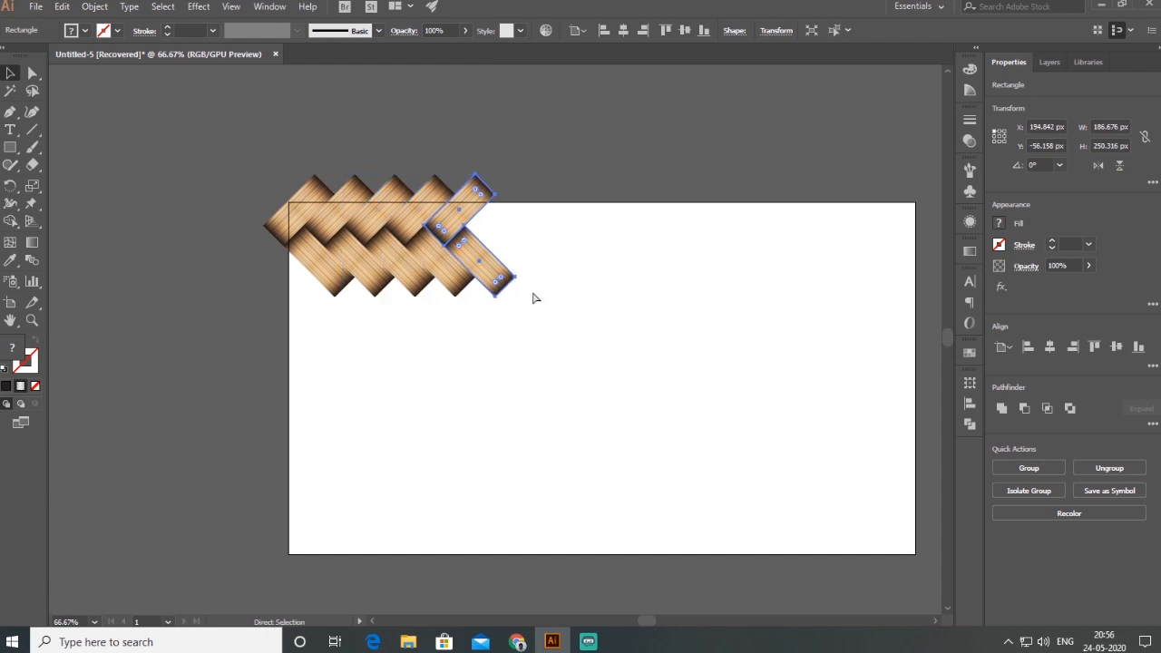
key(ctrl+d)
key(ctrl+d)
key(ctrl+d)
key(ctrl+d)
key(ctrl+d)
key(ctrl+d)
key(ctrl+d)
key(ctrl+d)
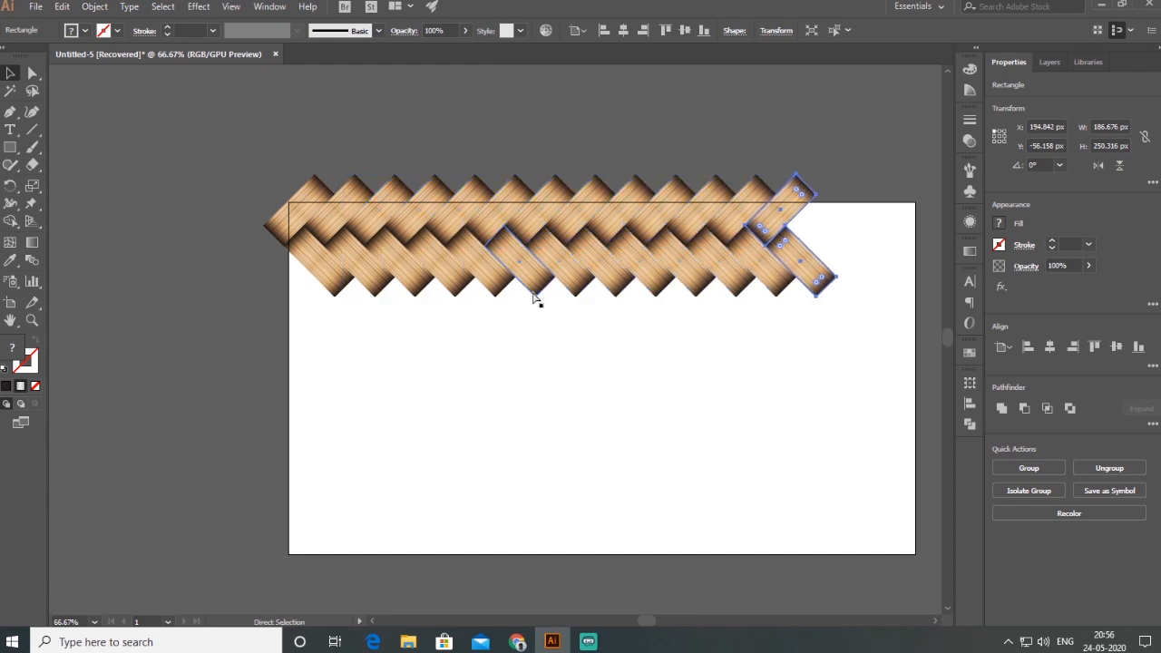
key(ctrl+d)
key(ctrl+d)
key(ctrl+d)
key(ctrl+d)
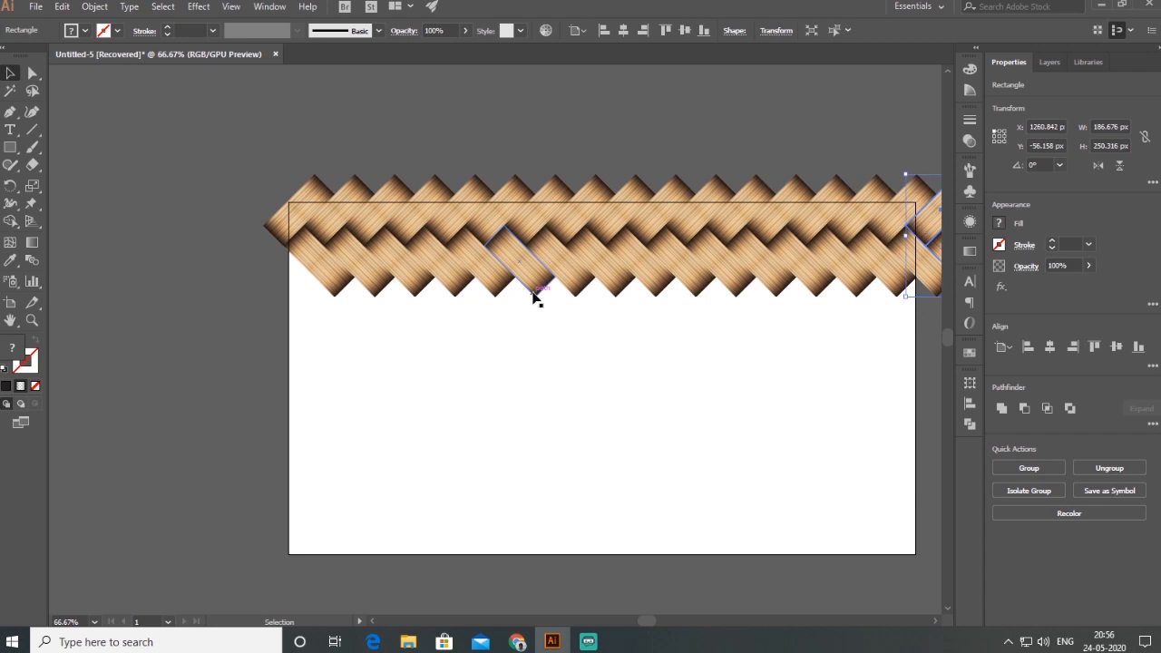
Scale the entire herringbone row to about 1435 px wide and duplicate it directly below at Y 145.842 px.
click(536, 326)
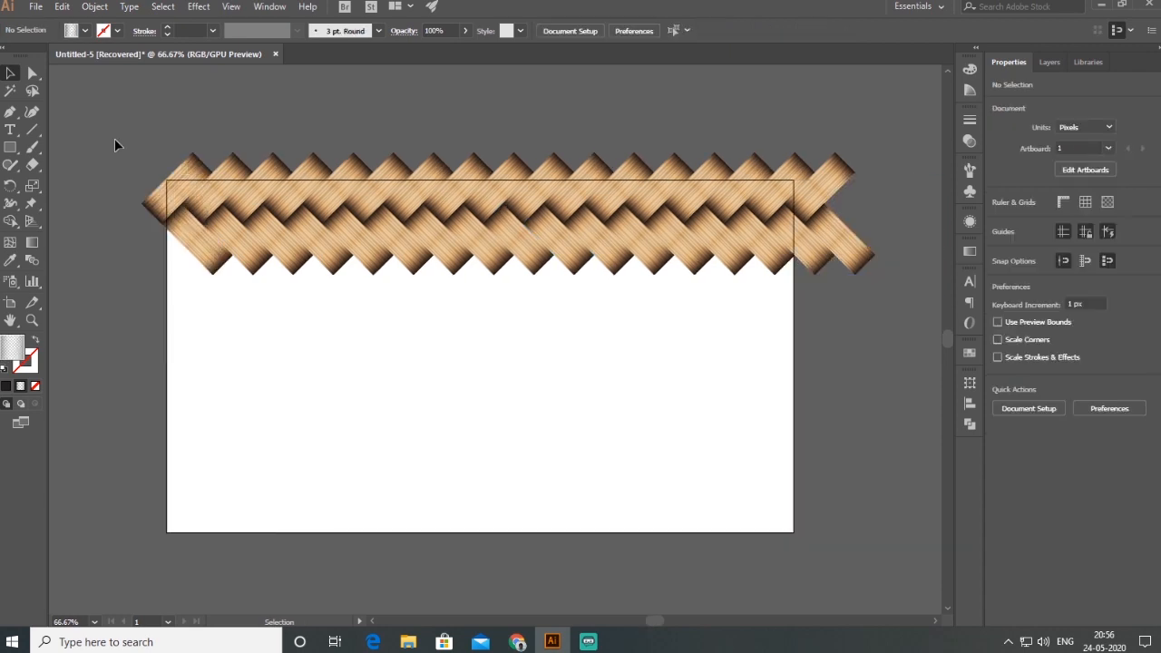
drag(114, 139, 902, 333)
drag(878, 277, 846, 275)
drag(409, 208, 402, 309)
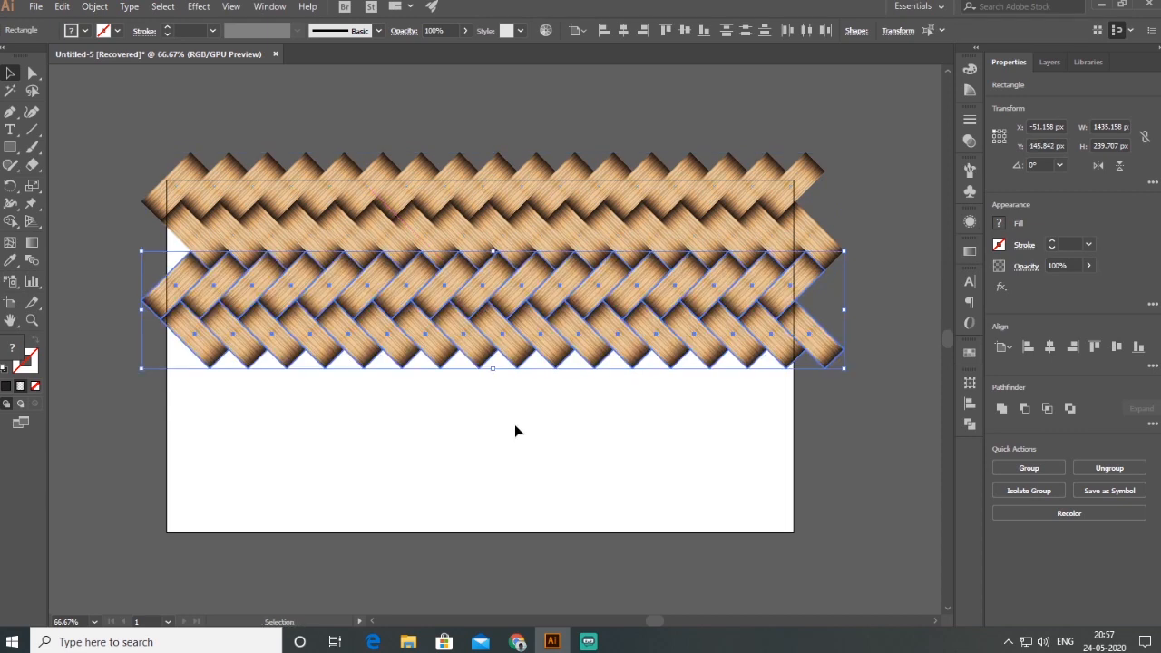
Repeat the row duplication twice more so the herringbone rows reach past the artboard's bottom edge.
key(a)
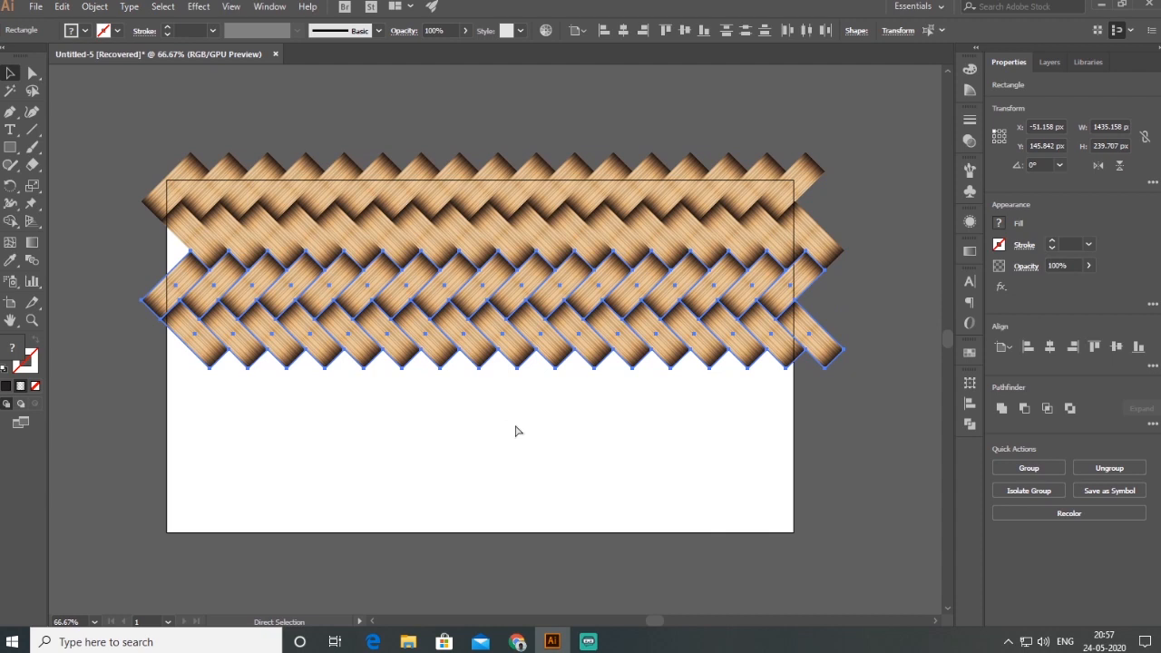
key(ctrl+d)
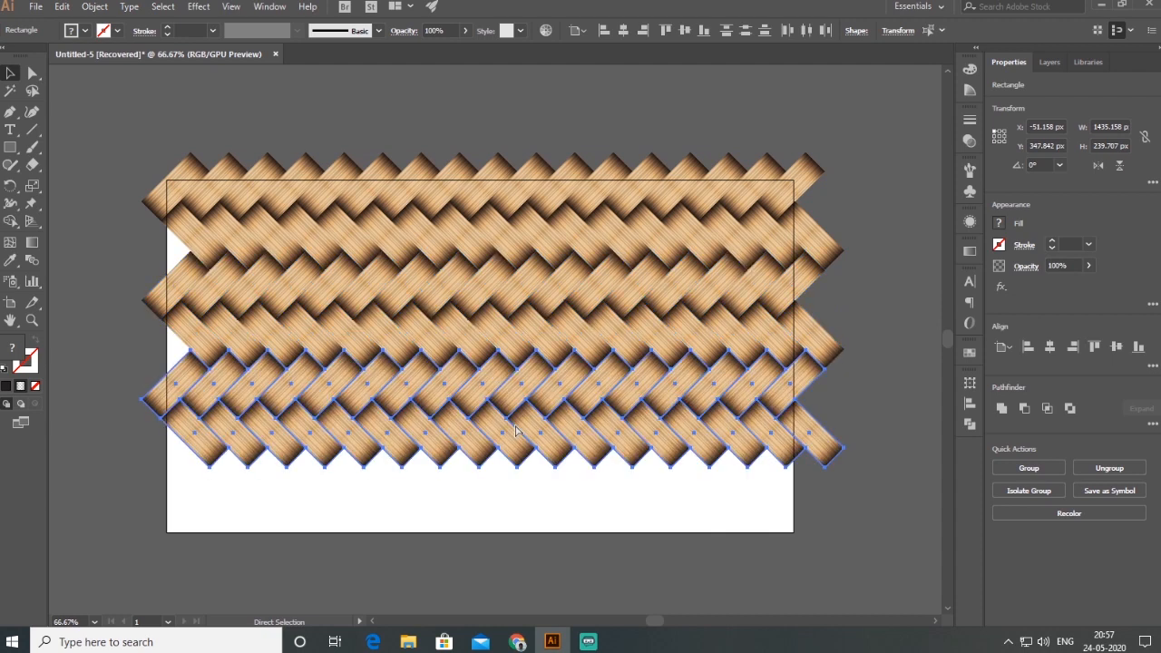
key(ctrl+d)
key(v)
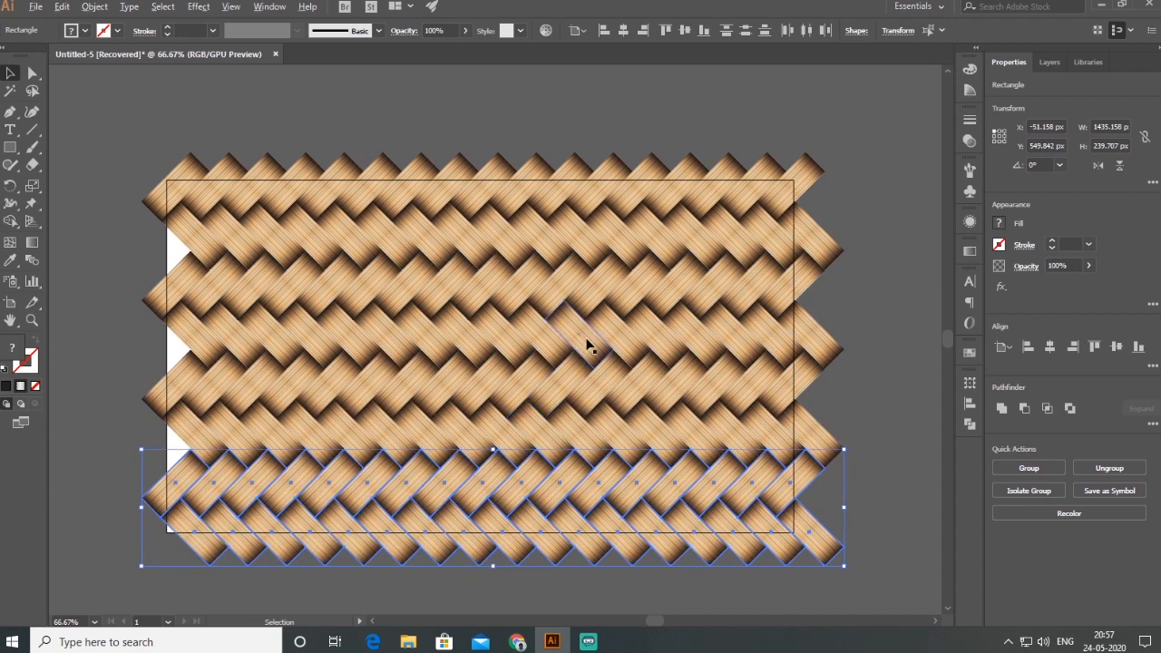
Select all herringbone rows and enlarge them to about 1484 × 875 px to cover the whole artboard.
scroll(588, 343, down, 1)
click(132, 240)
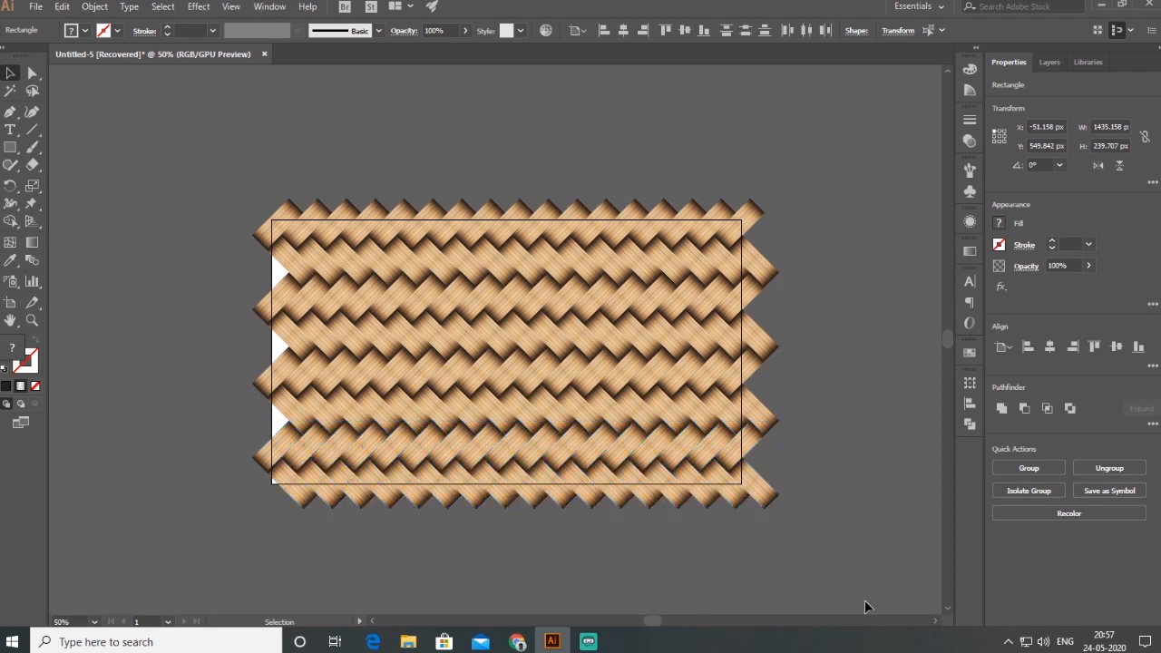
drag(200, 197, 849, 585)
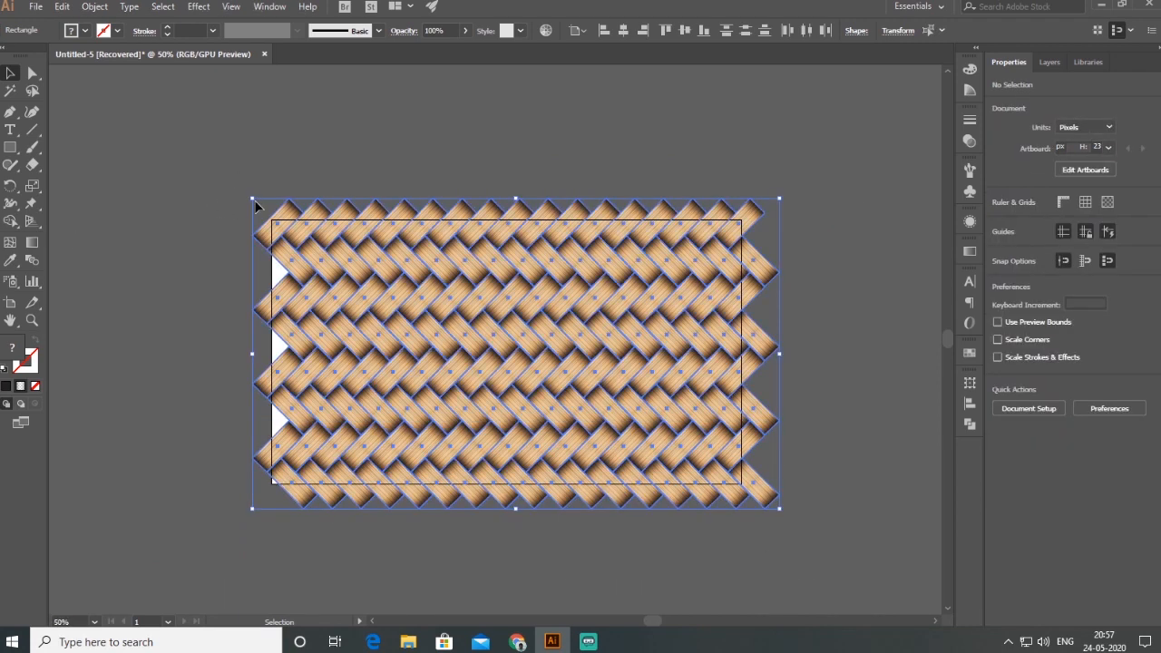
drag(255, 199, 219, 189)
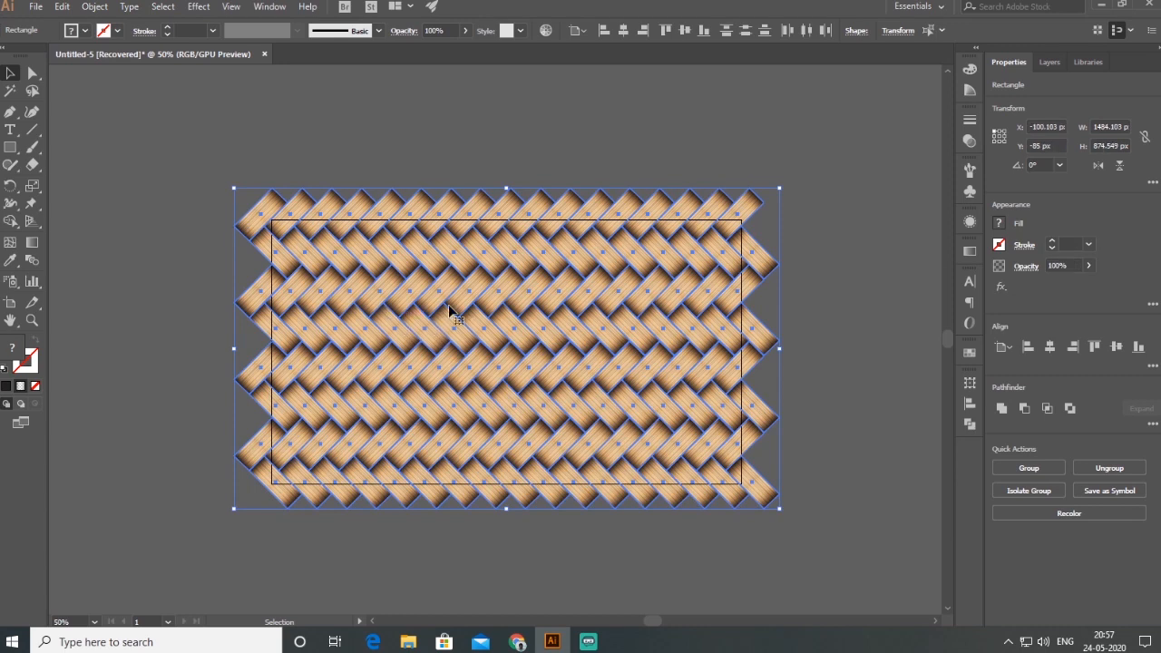
Group all the herringbone rows into a single object and clear the selection.
right_click(449, 307)
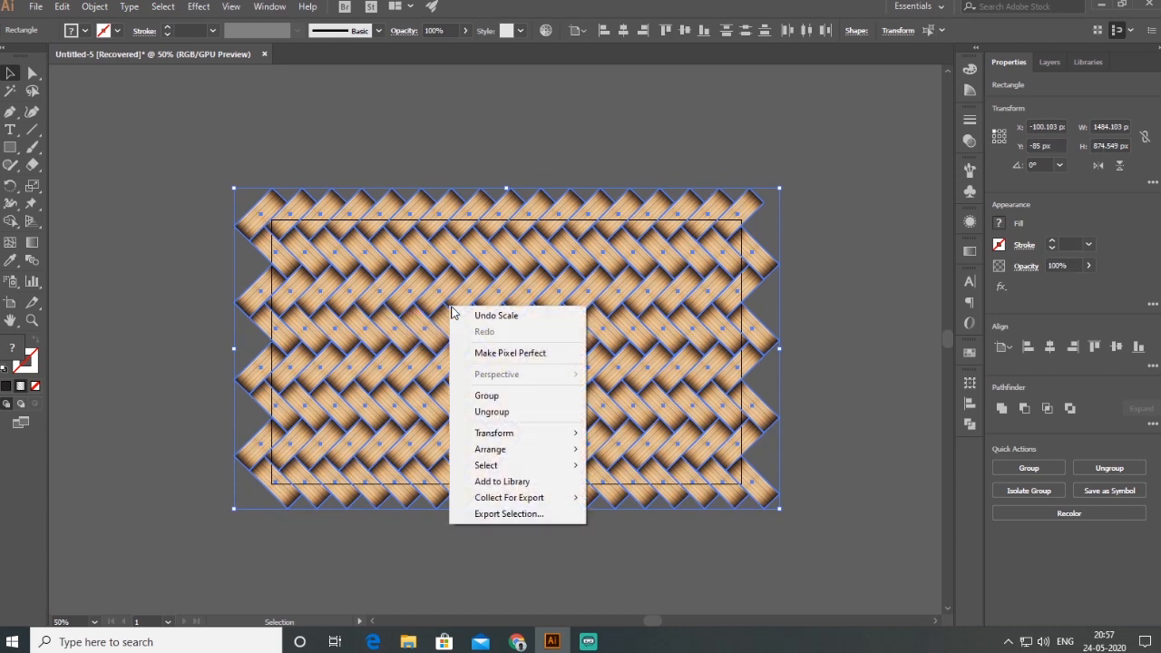
click(522, 397)
key(ctrl+shift+a)
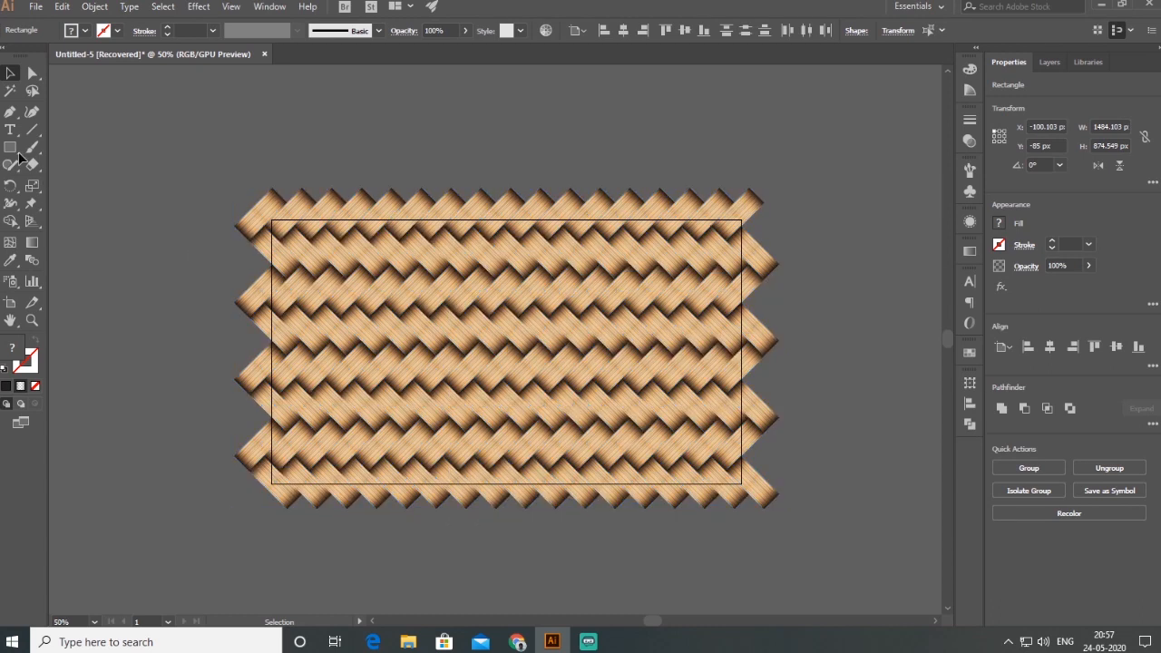
Draw a 1280 × 720 px rectangle exactly over the artboard and give it a solid #231F20 fill.
click(11, 149)
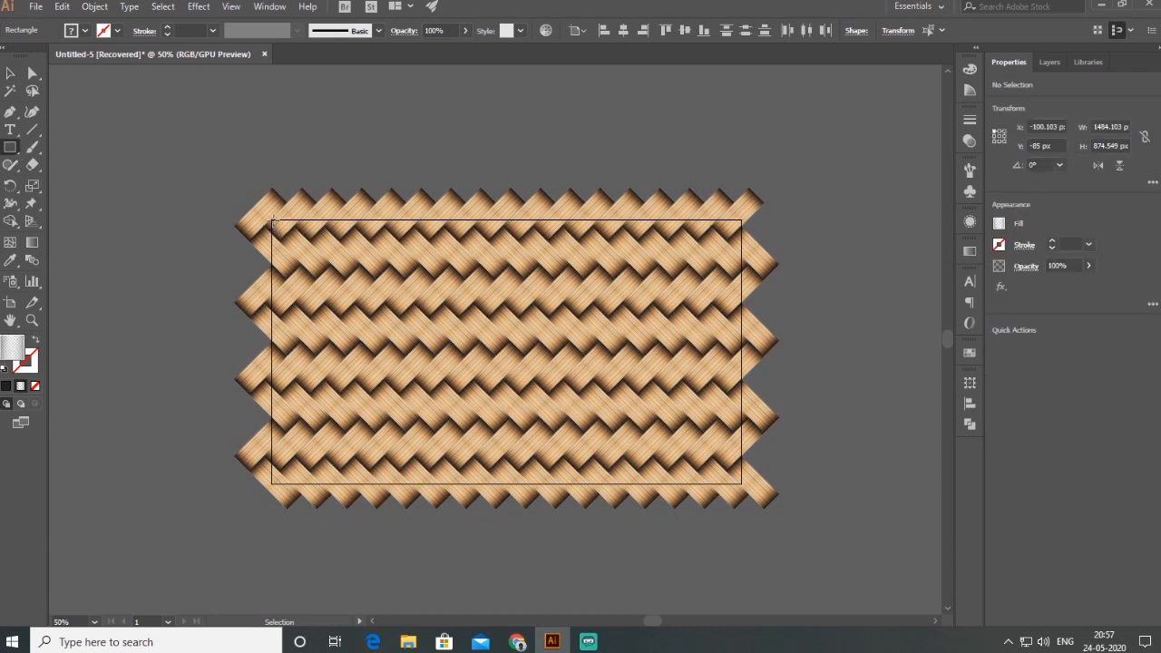
drag(272, 221, 742, 482)
click(7, 389)
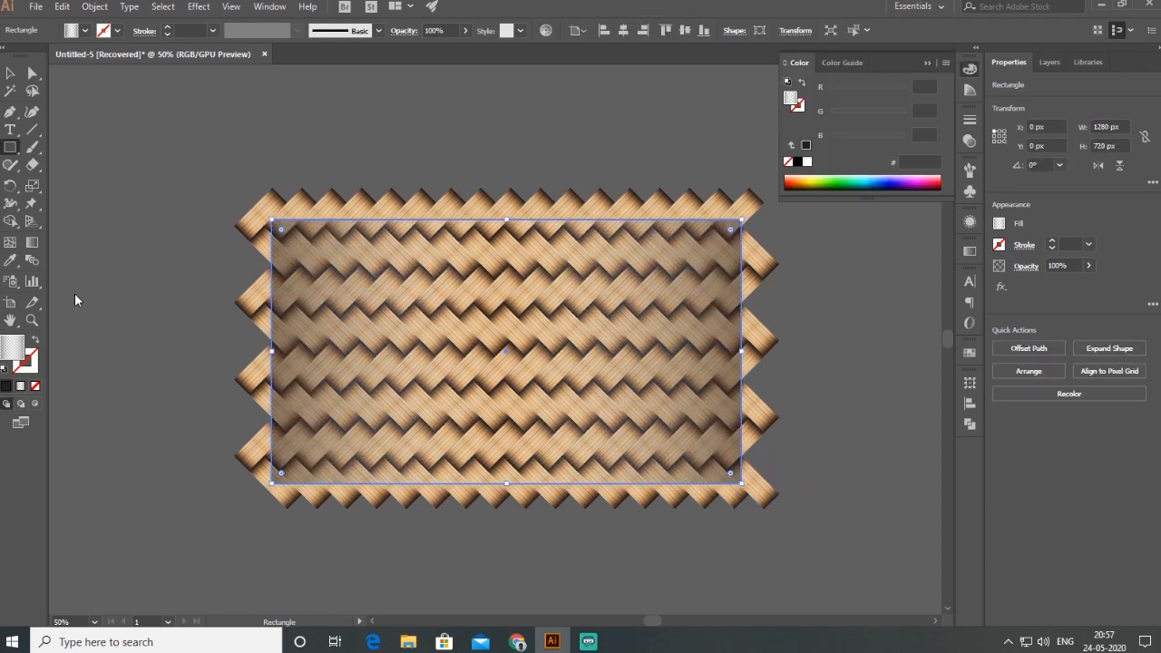
click(11, 73)
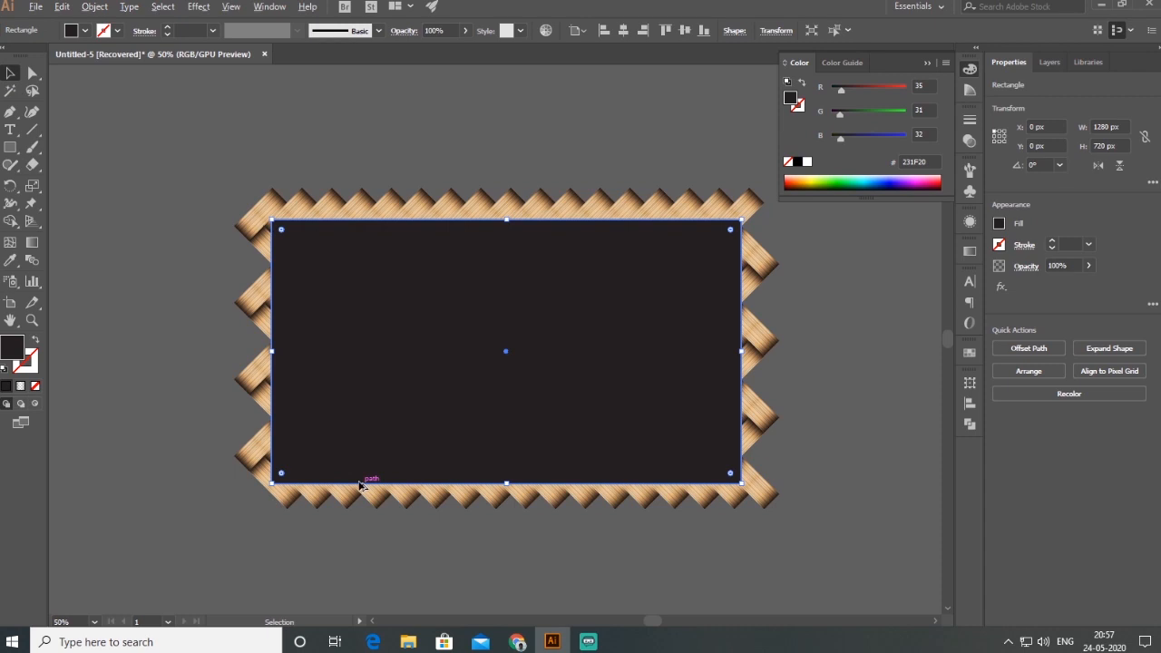
Select the herringbone group together with the dark rectangle and make a clipping mask that trims the pattern to the artboard.
scroll(360, 485, up, 1)
click(153, 195)
drag(280, 270, 333, 299)
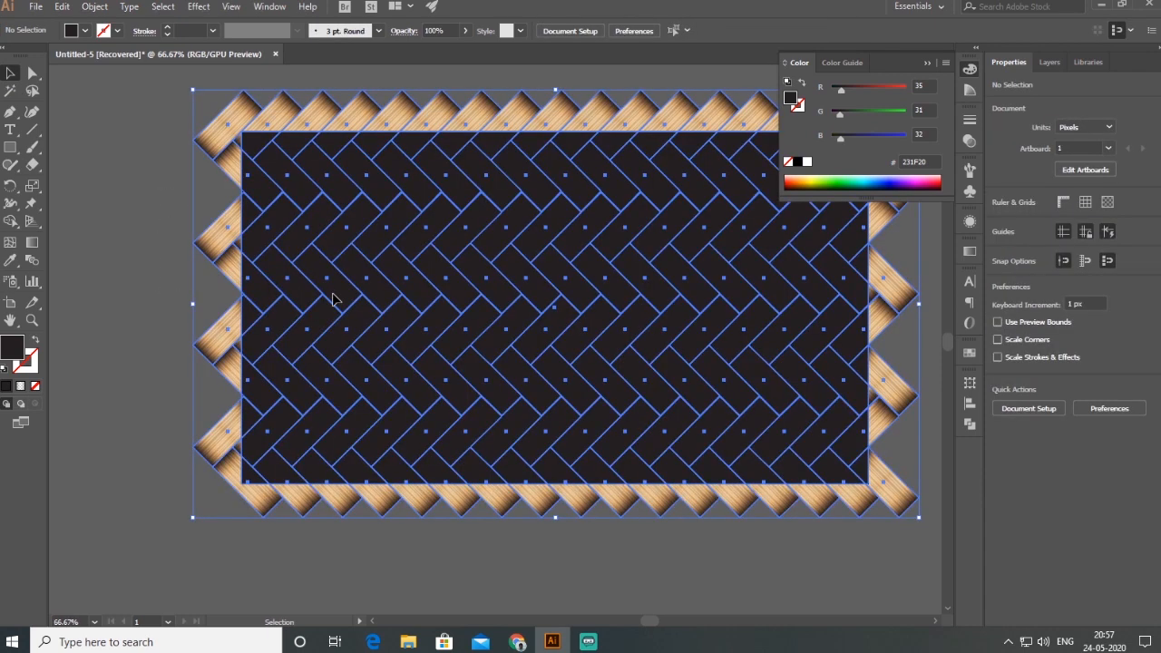
click(95, 8)
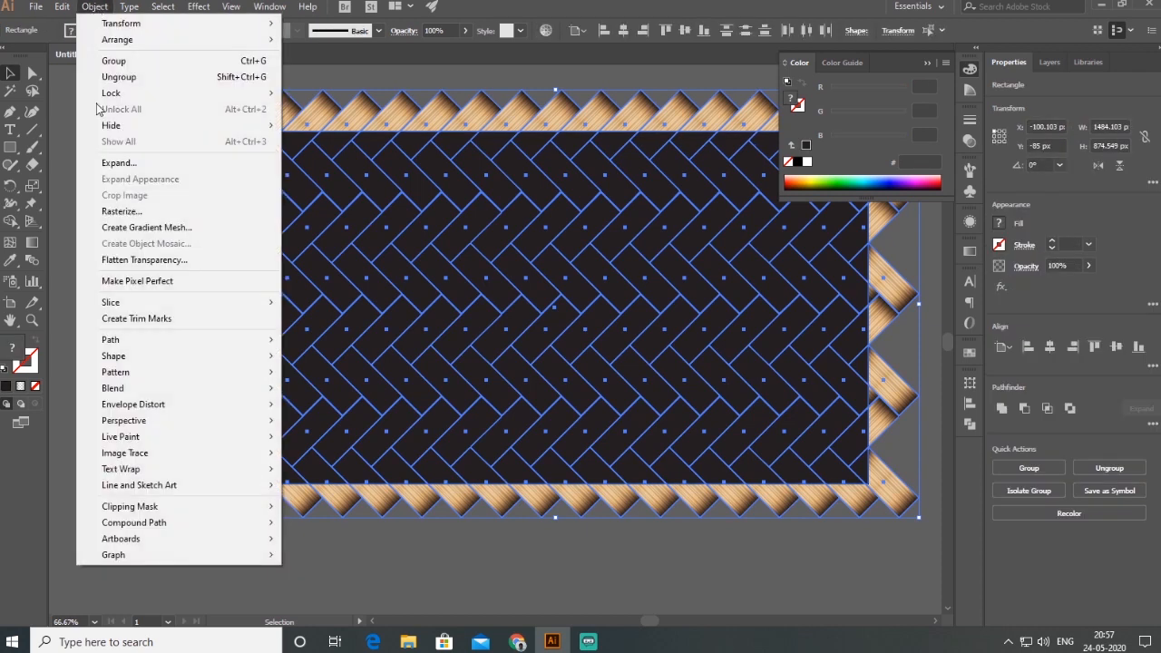
mouse_move(171, 510)
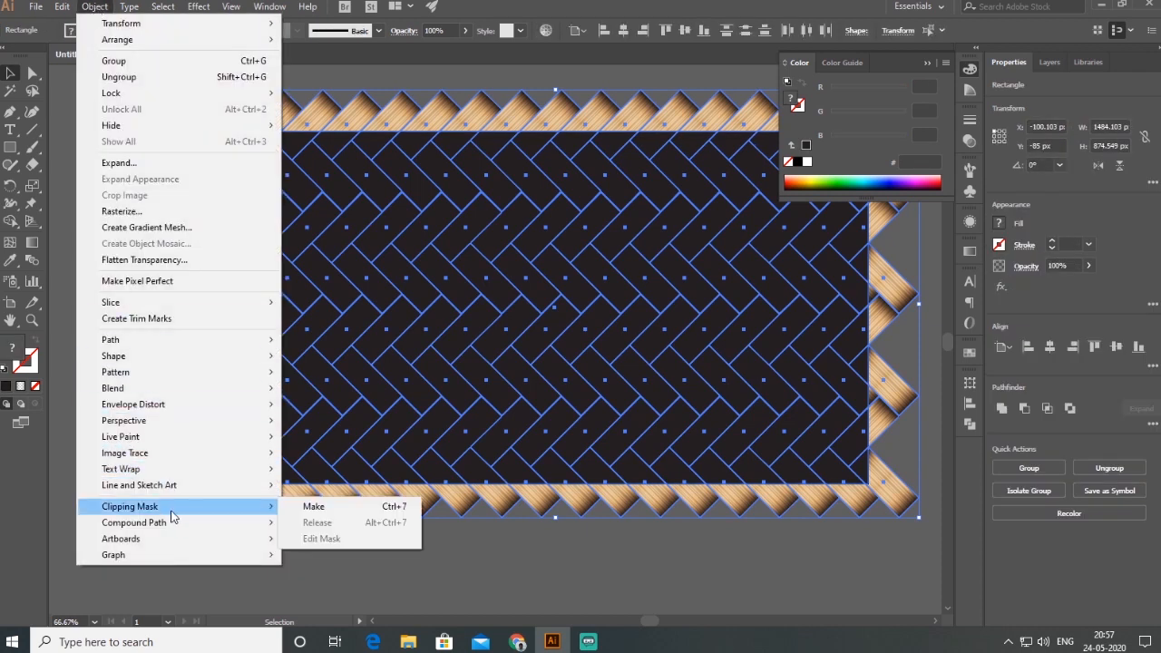
click(325, 508)
click(439, 529)
drag(567, 536, 471, 551)
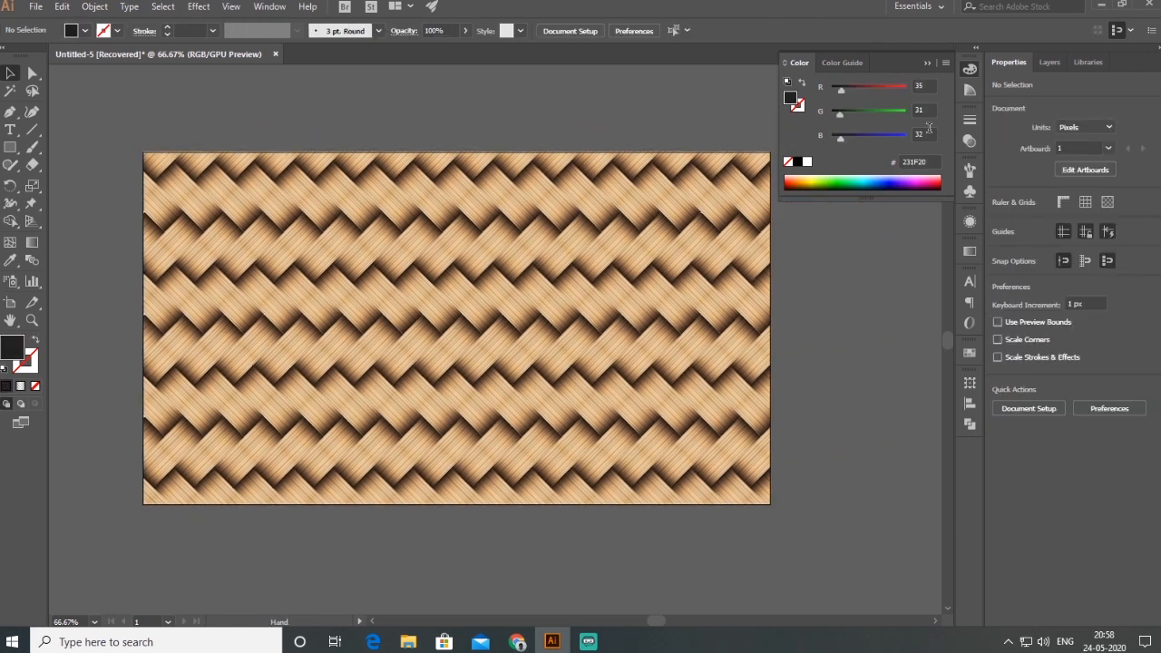
click(927, 62)
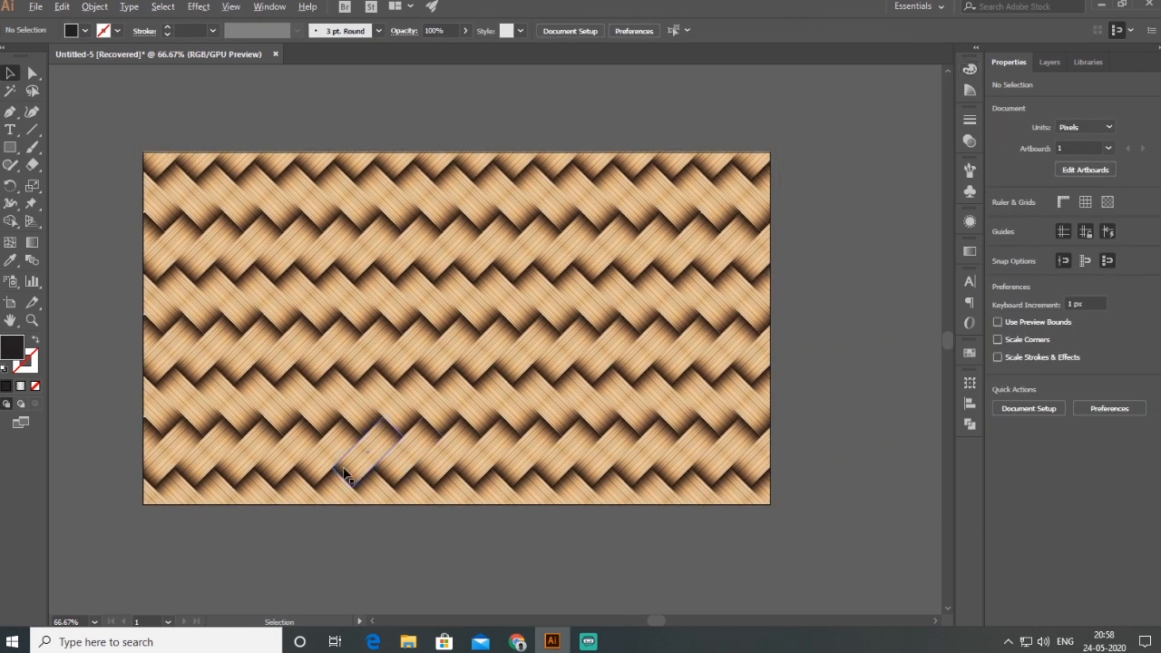
scroll(343, 470, up, 1)
scroll(346, 470, down, 1)
drag(405, 308, 421, 306)
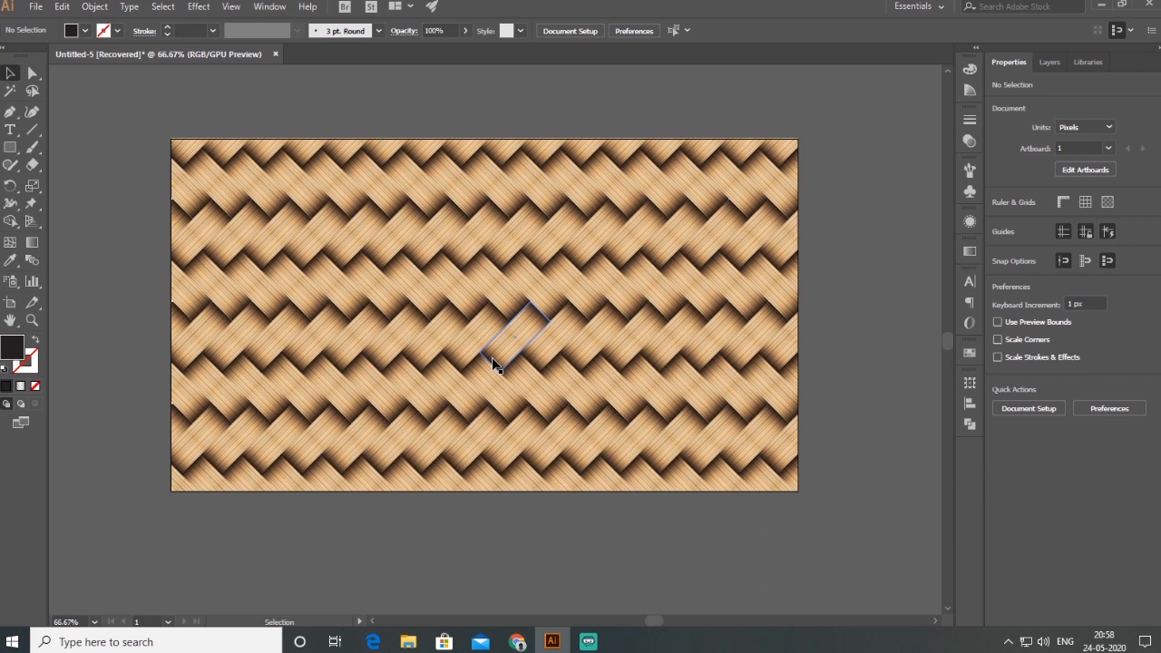
scroll(414, 515, up, 1)
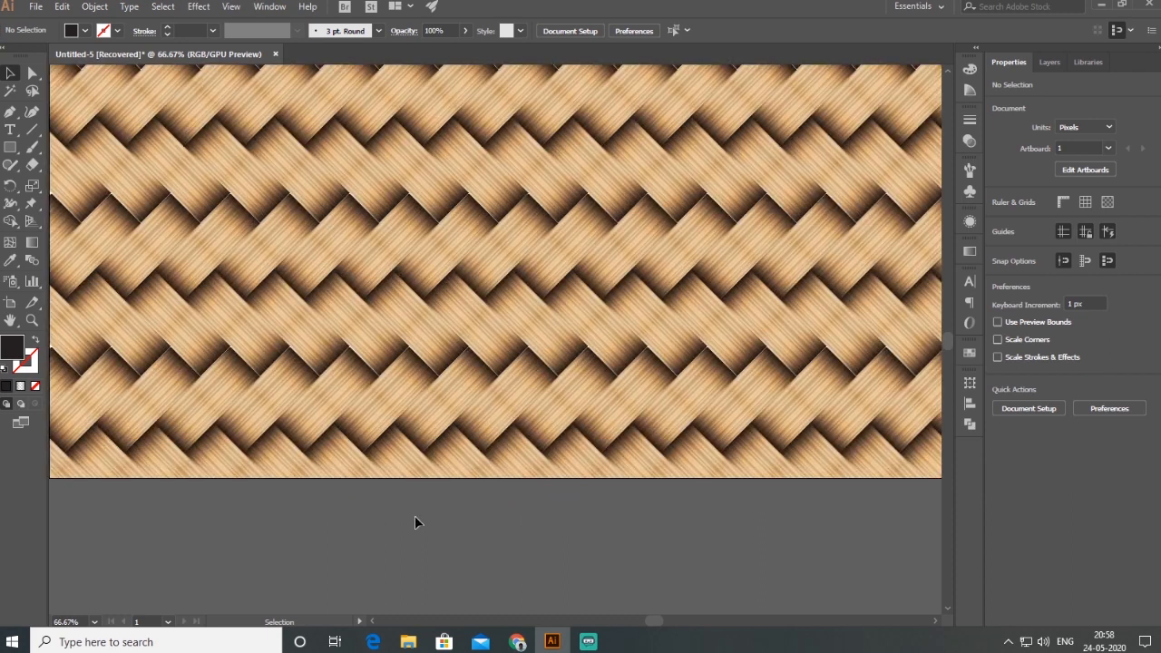
scroll(417, 332, up, 1)
scroll(445, 399, down, 1)
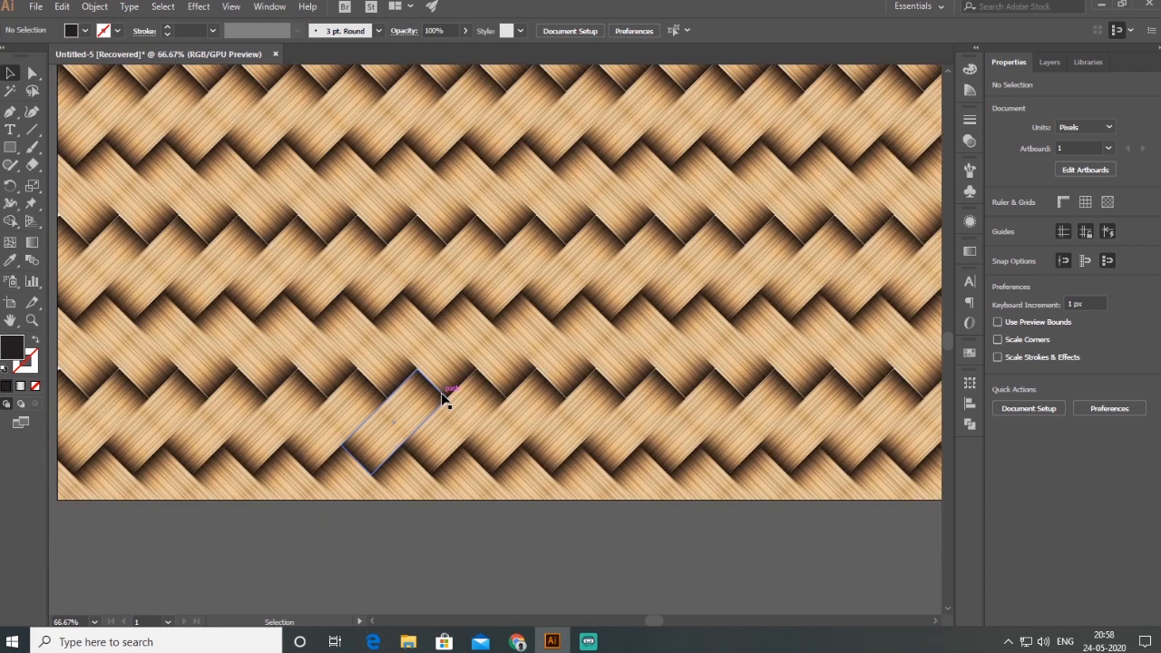